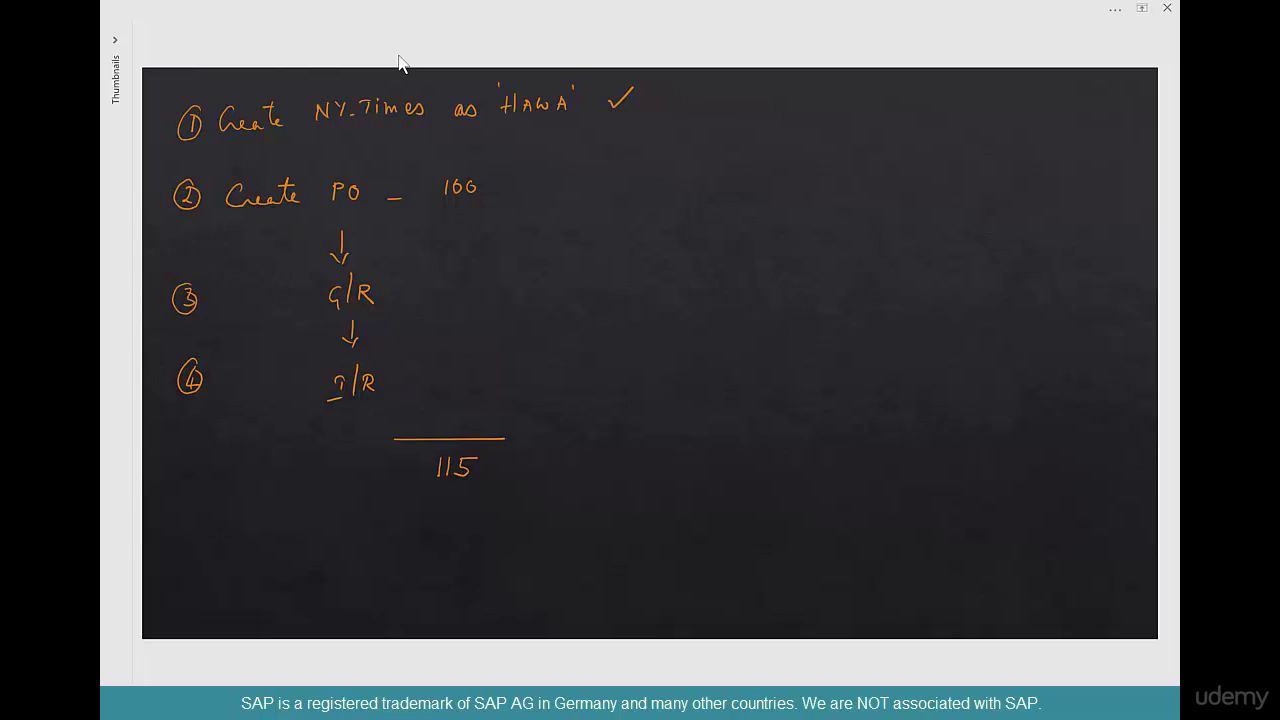
Draw a vertical divider beside the process notes and write the underlined heading "Return P.O." in the empty half.
left_click_drag(686, 80, 708, 563)
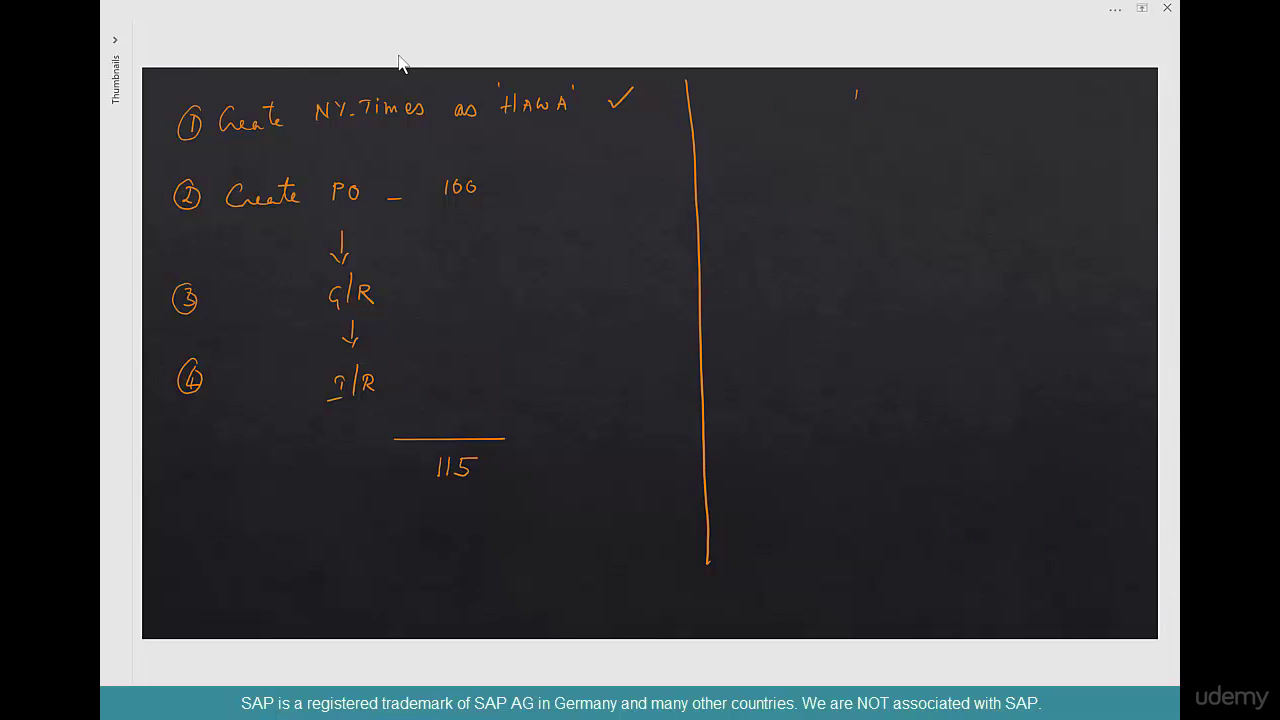
left_click_drag(849, 93, 852, 123)
mouse_move(852, 94)
left_mouse_down()
mouse_move(866, 122)
mouse_move(879, 120)
left_mouse_up()
mouse_move(889, 100)
left_mouse_down()
mouse_move(890, 118)
mouse_move(896, 104)
mouse_move(907, 118)
mouse_move(966, 110)
left_mouse_up()
left_click(901, 104)
left_click_drag(963, 90, 988, 94)
left_click(1002, 105)
left_click_drag(820, 134, 1029, 124)
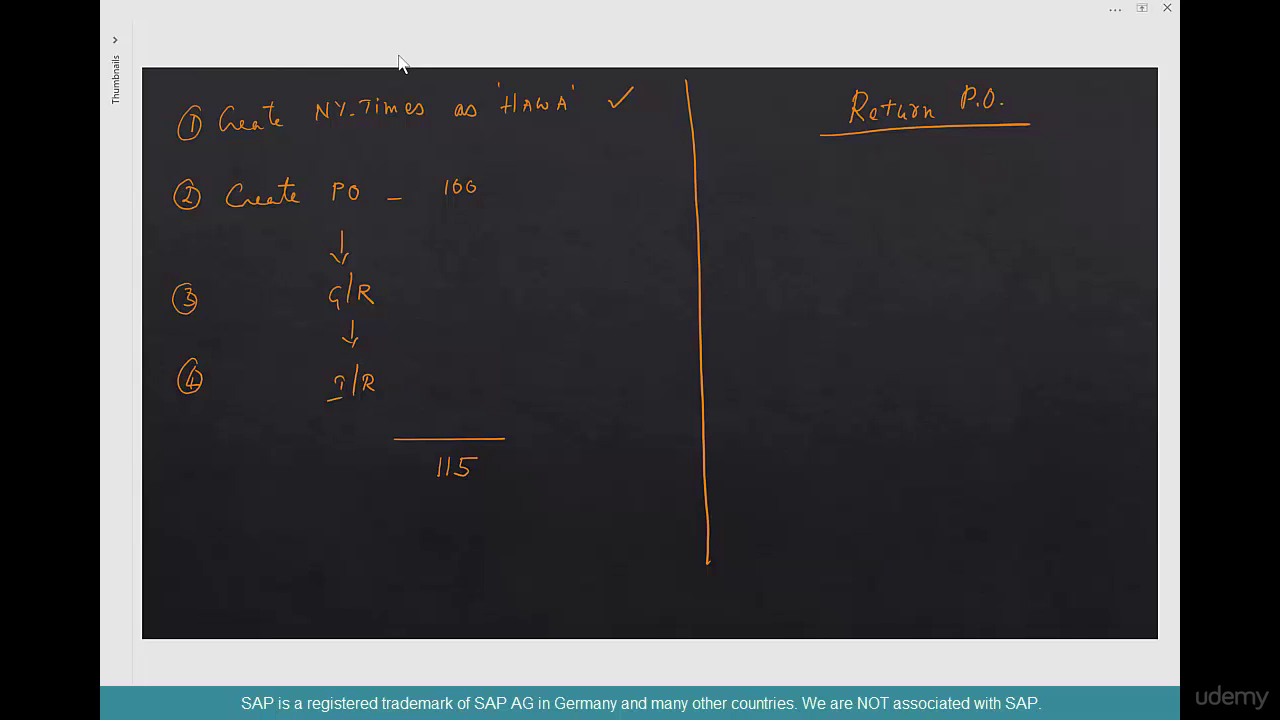
mouse_move(790, 171)
left_mouse_down()
mouse_move(788, 189)
mouse_move(838, 188)
mouse_move(868, 162)
mouse_move(882, 168)
left_mouse_up()
left_click_drag(902, 176, 903, 178)
Switch to the SAP Create Purchase Order screen and set the vendor to 4001.
key("alt+Tab")
type("4001")
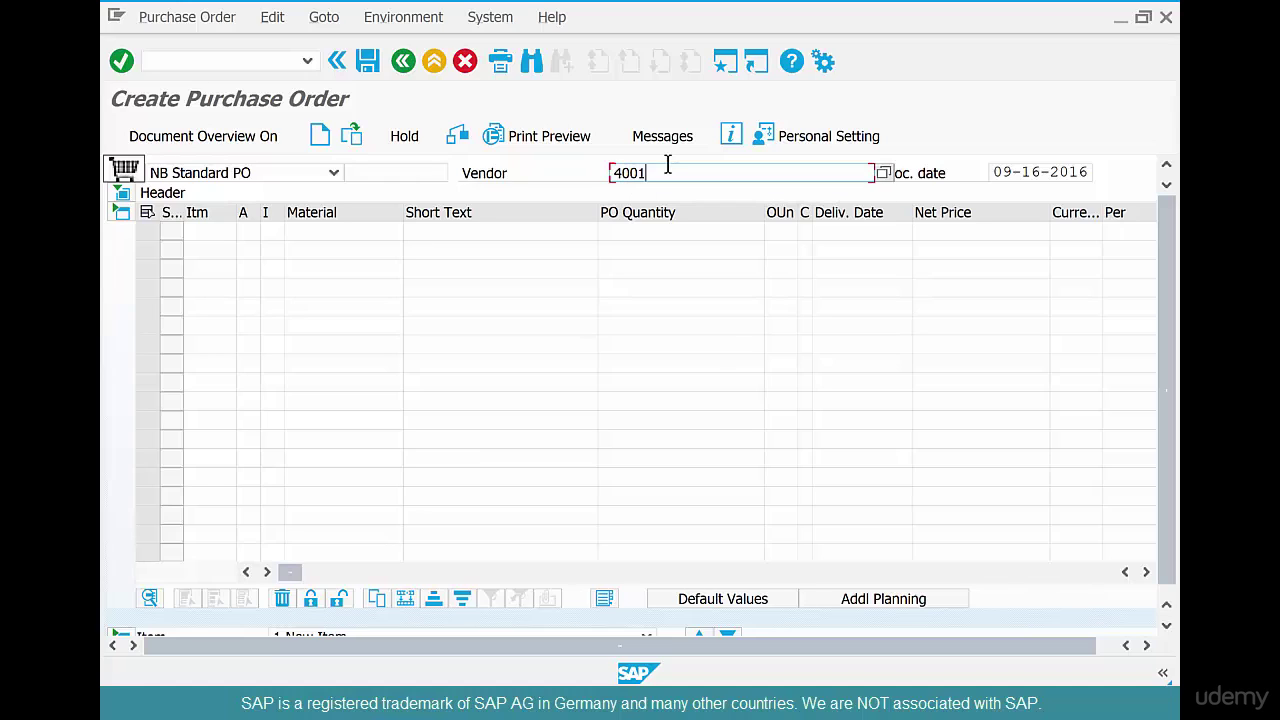
key("Return")
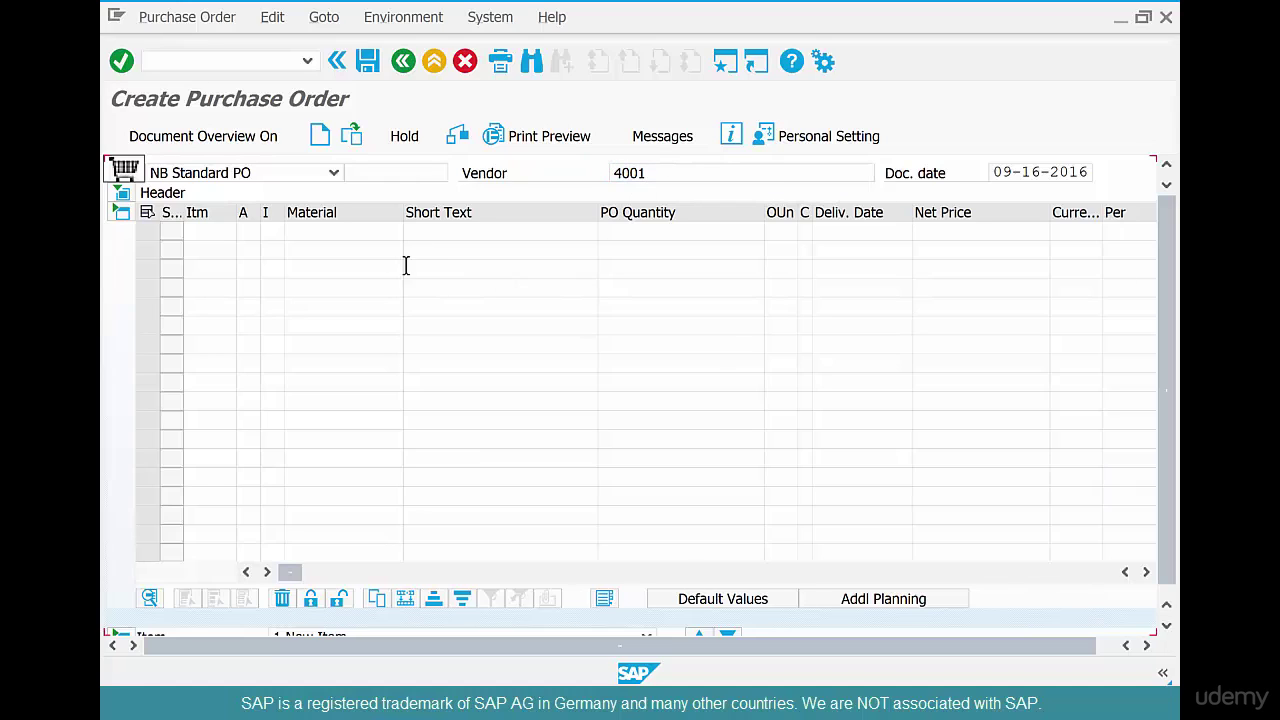
Add material ny-times as the first purchase order item with a quantity of 100.
left_click(337, 230)
key("Down")
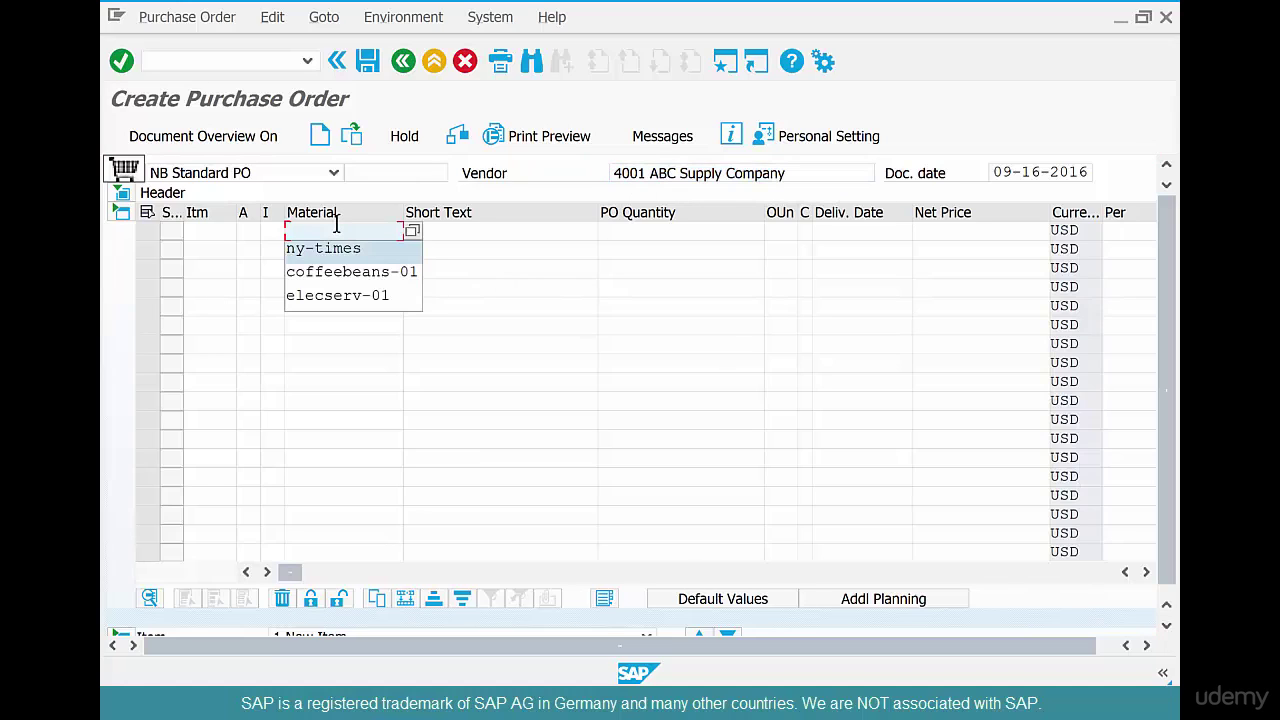
key("Return")
key("Tab")
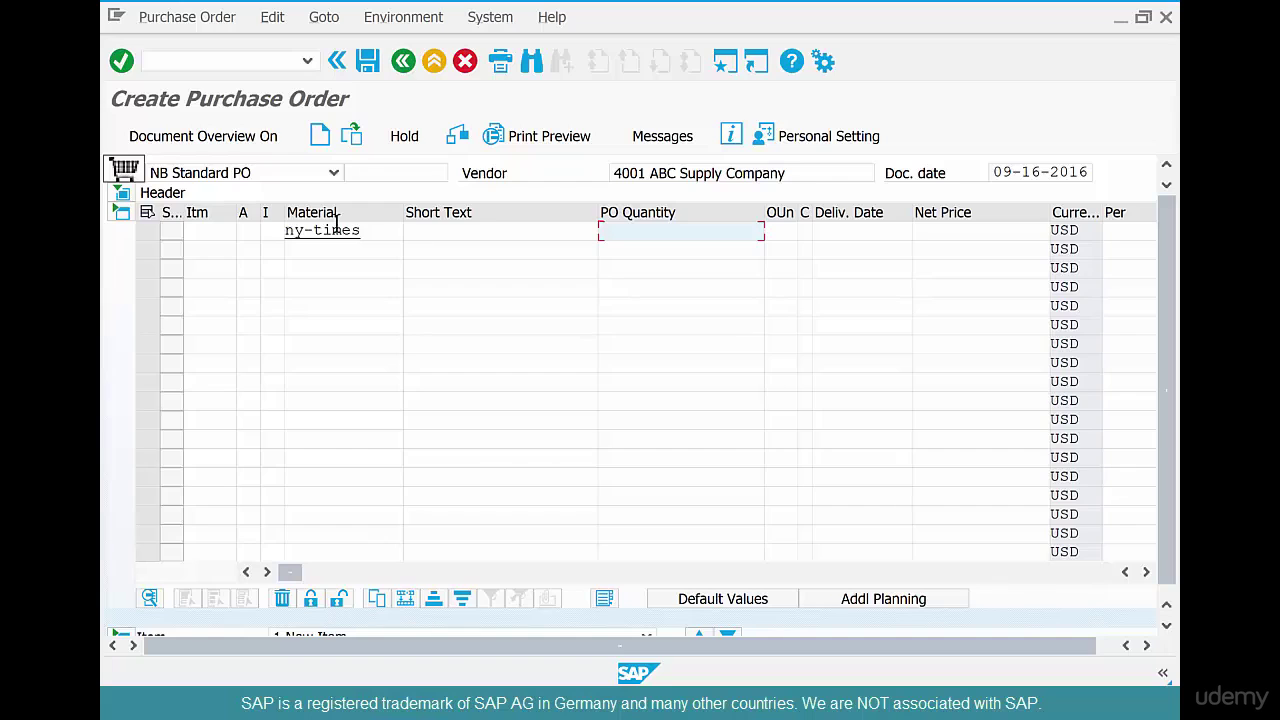
type("100")
key("Return")
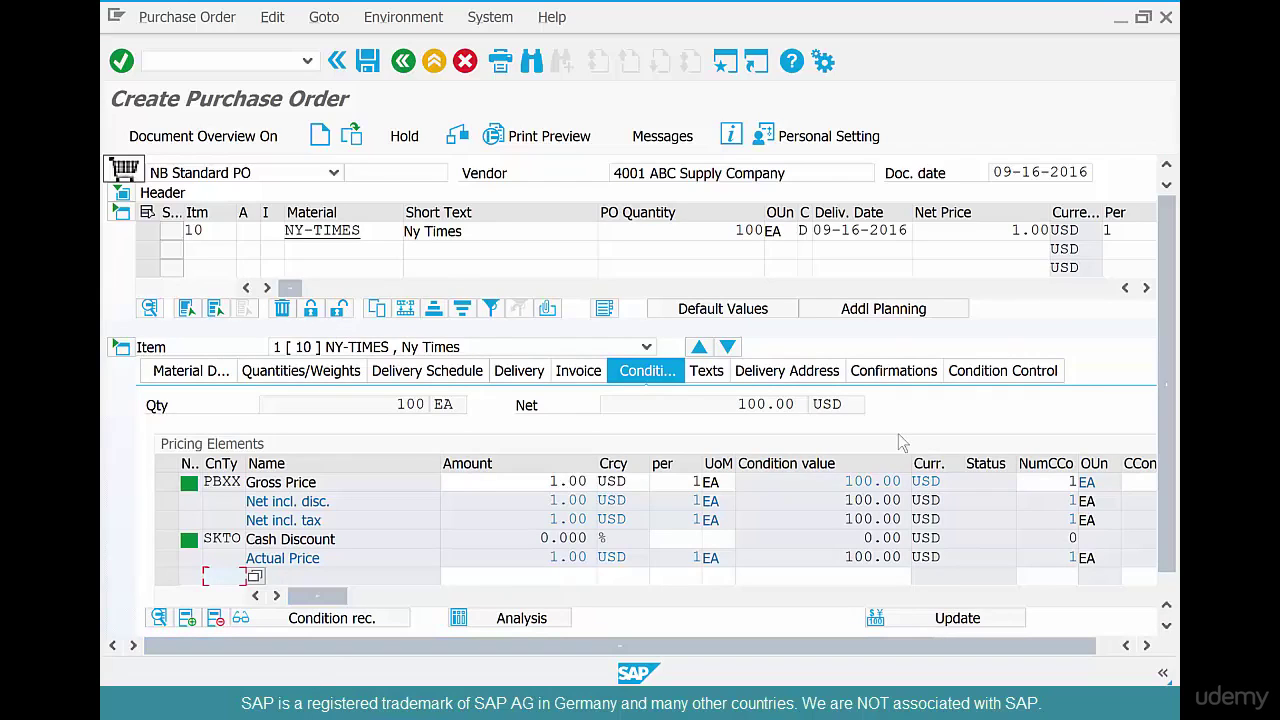
Flag the NY-TIMES line as a returns item and save the purchase order.
left_click(1147, 288)
left_click(1147, 288)
left_click(1147, 288)
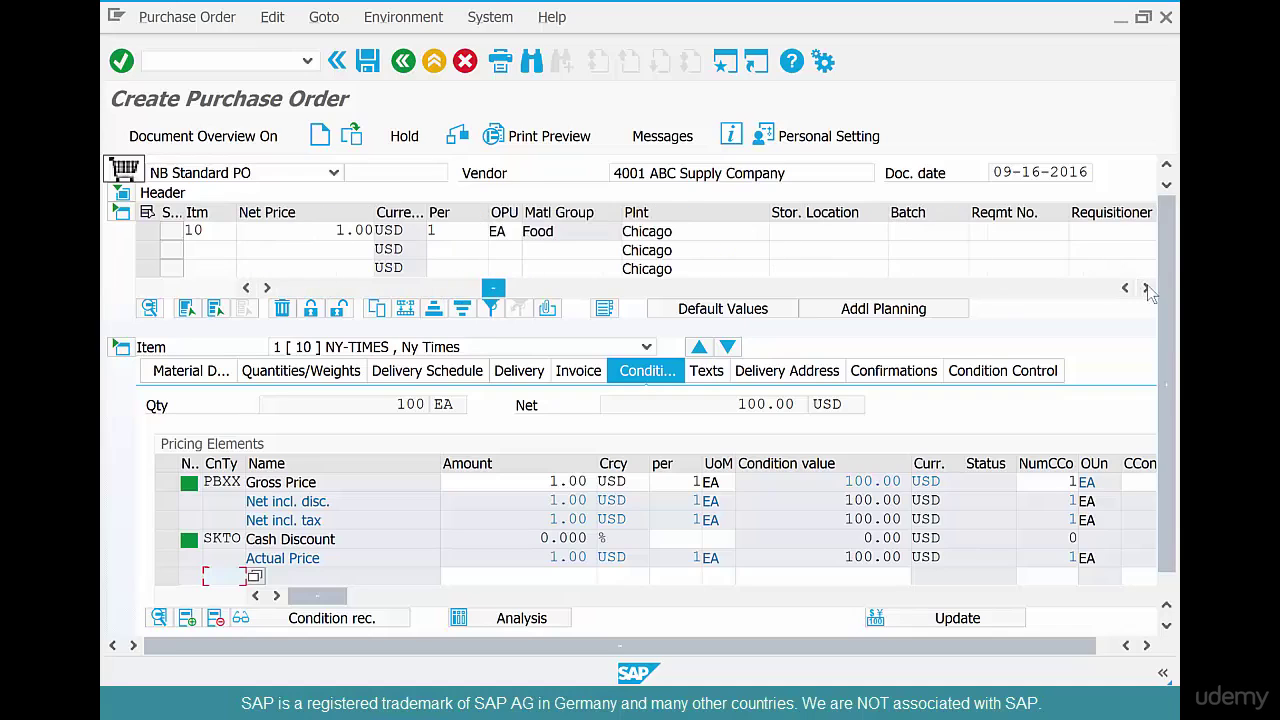
left_click(1147, 288)
left_click(1147, 288)
left_click(1147, 288)
left_click(1147, 288)
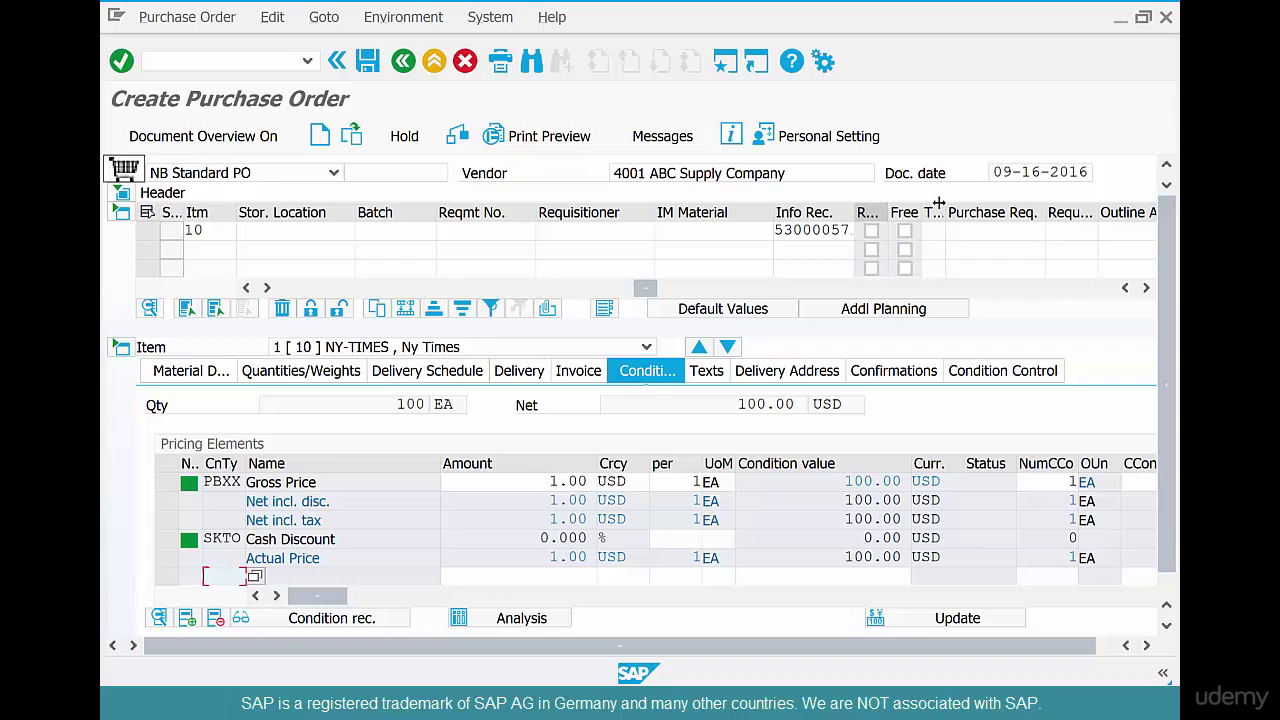
left_click_drag(939, 203, 963, 205)
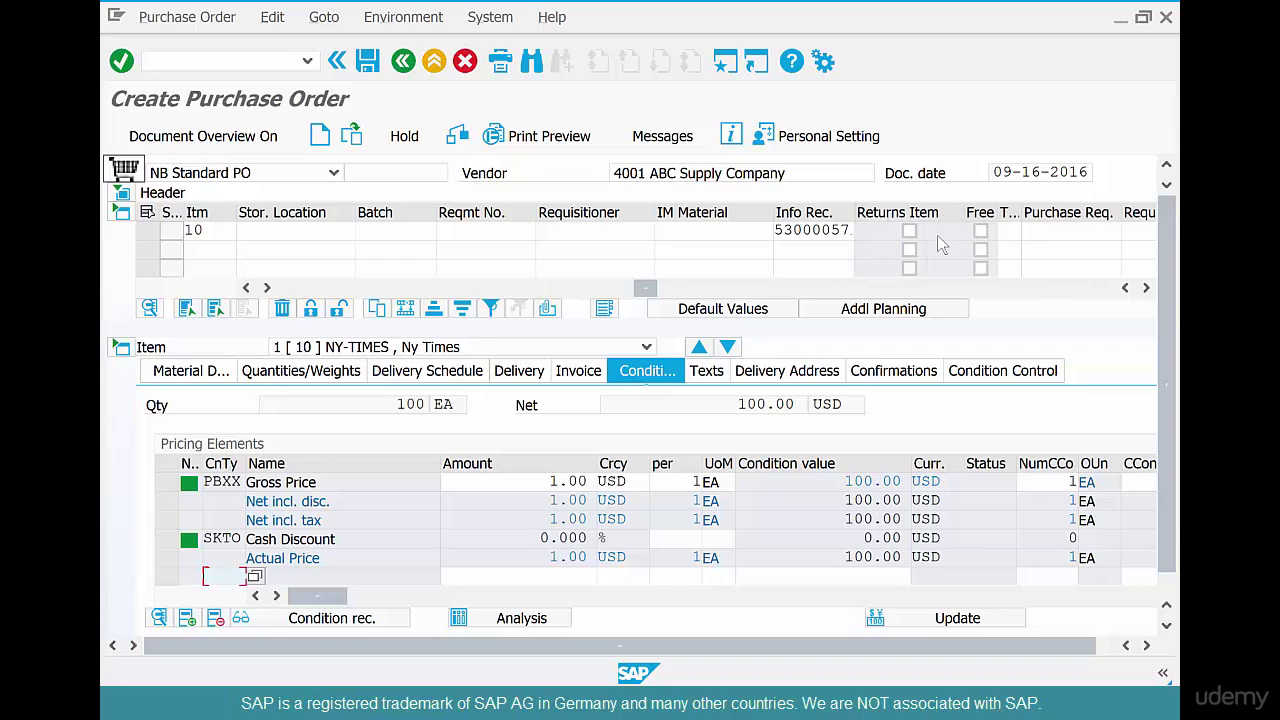
left_click(909, 231)
left_click(367, 63)
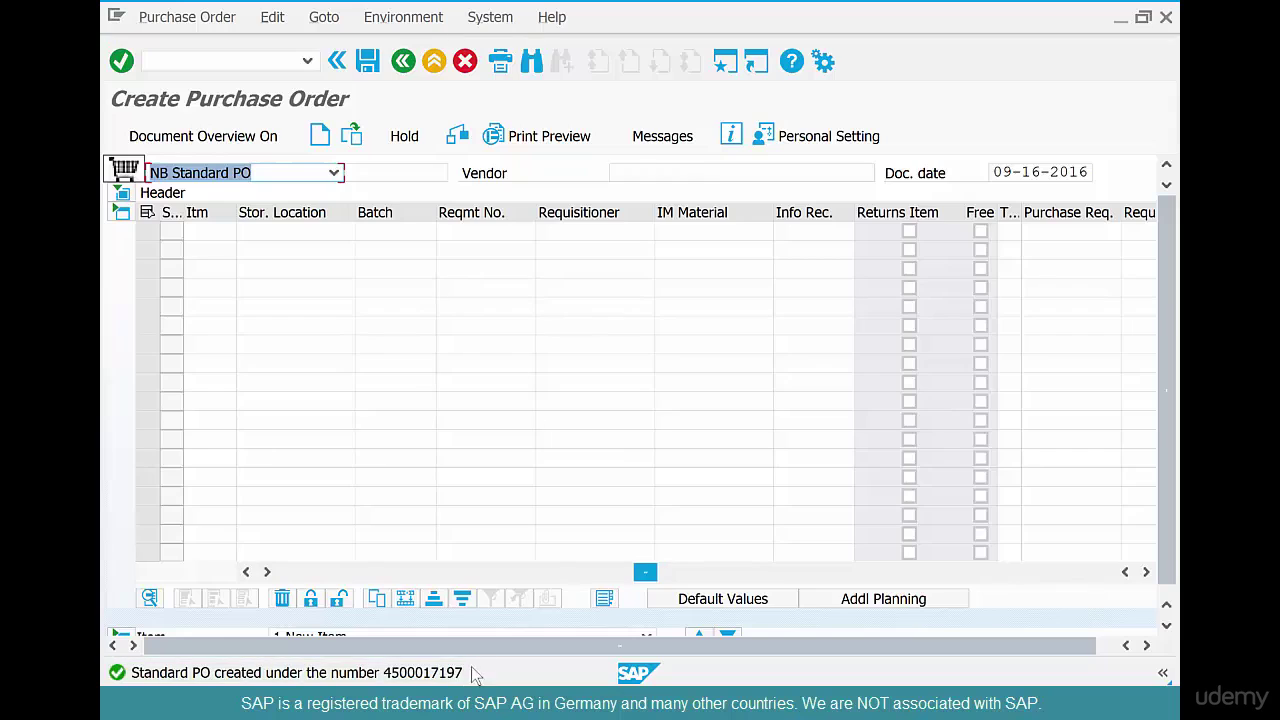
Copy the new purchase order number from the save message's details and return to SAP Easy Access.
key("F1")
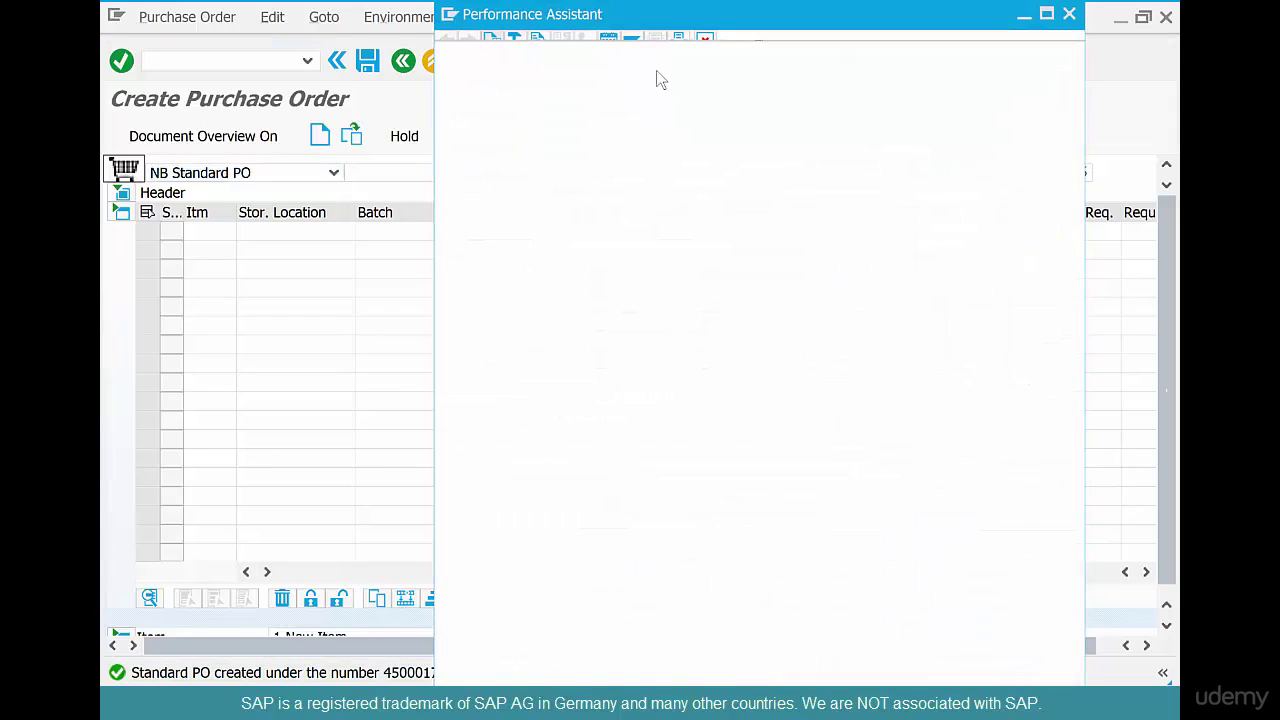
double_click(750, 56)
key("ctrl+c")
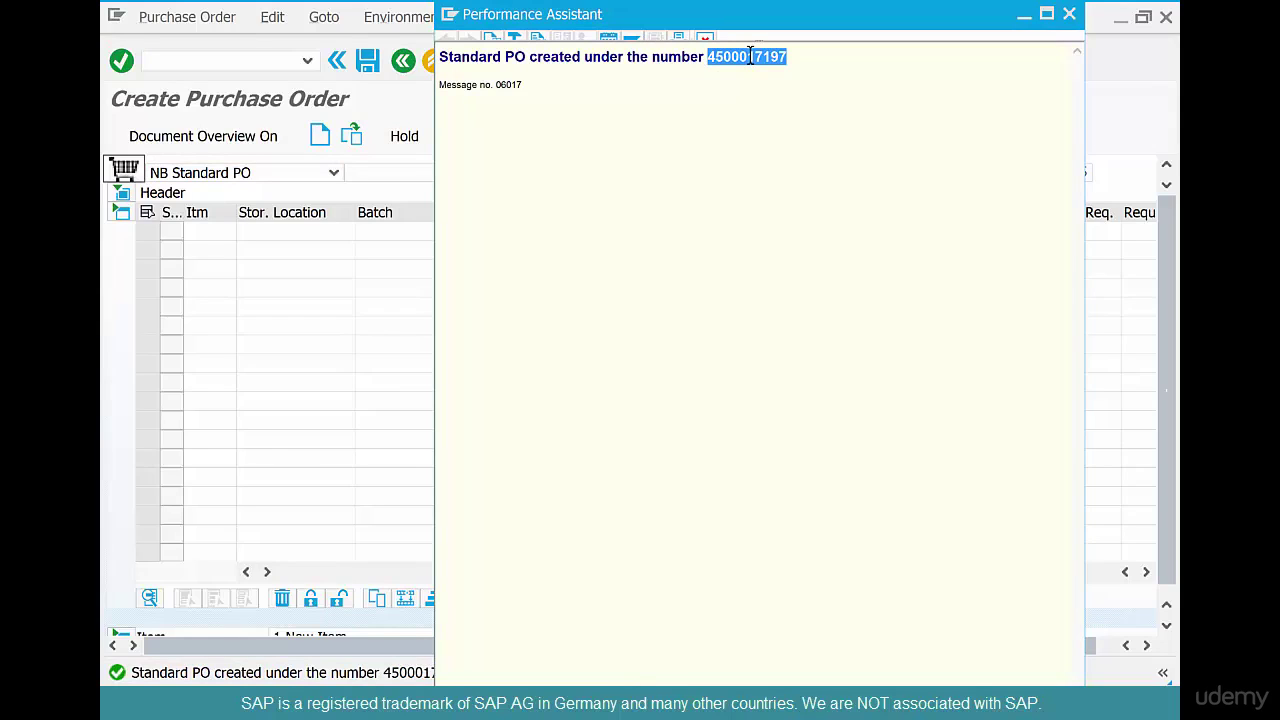
key("Escape")
key("F3")
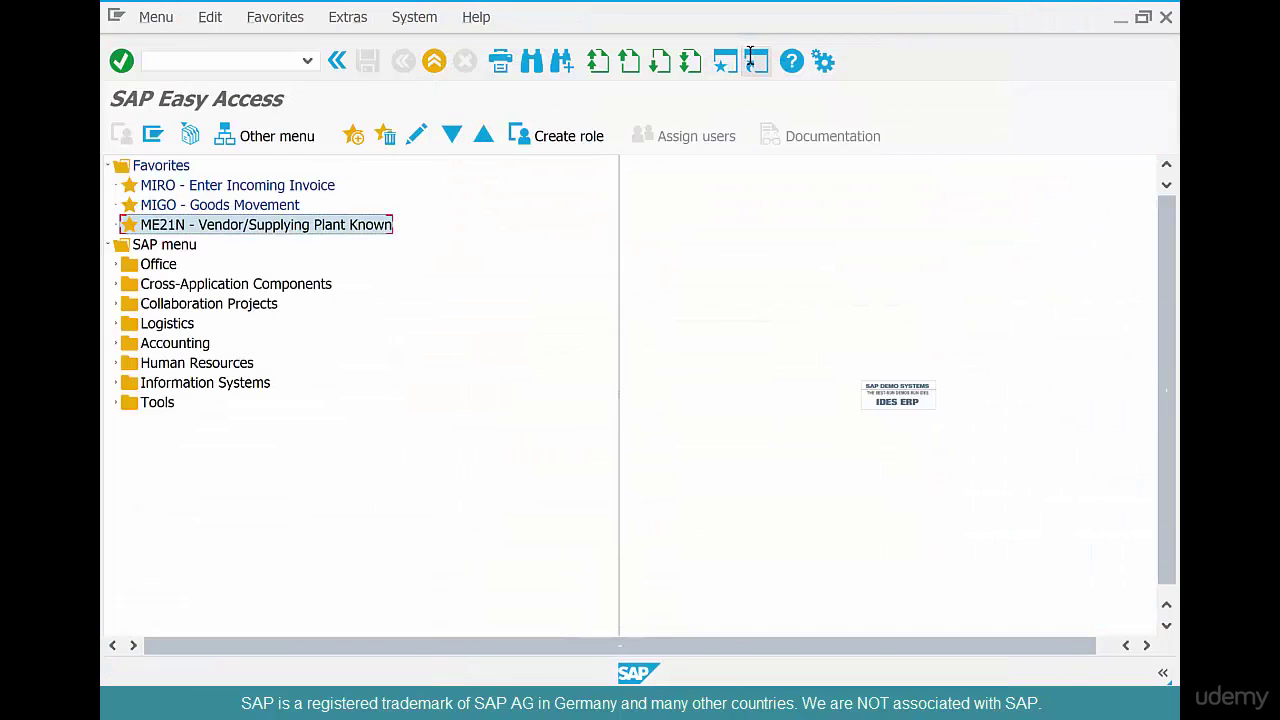
Open the MIGO goods movement transaction and load the return order with the copied purchase order number.
left_click(251, 207)
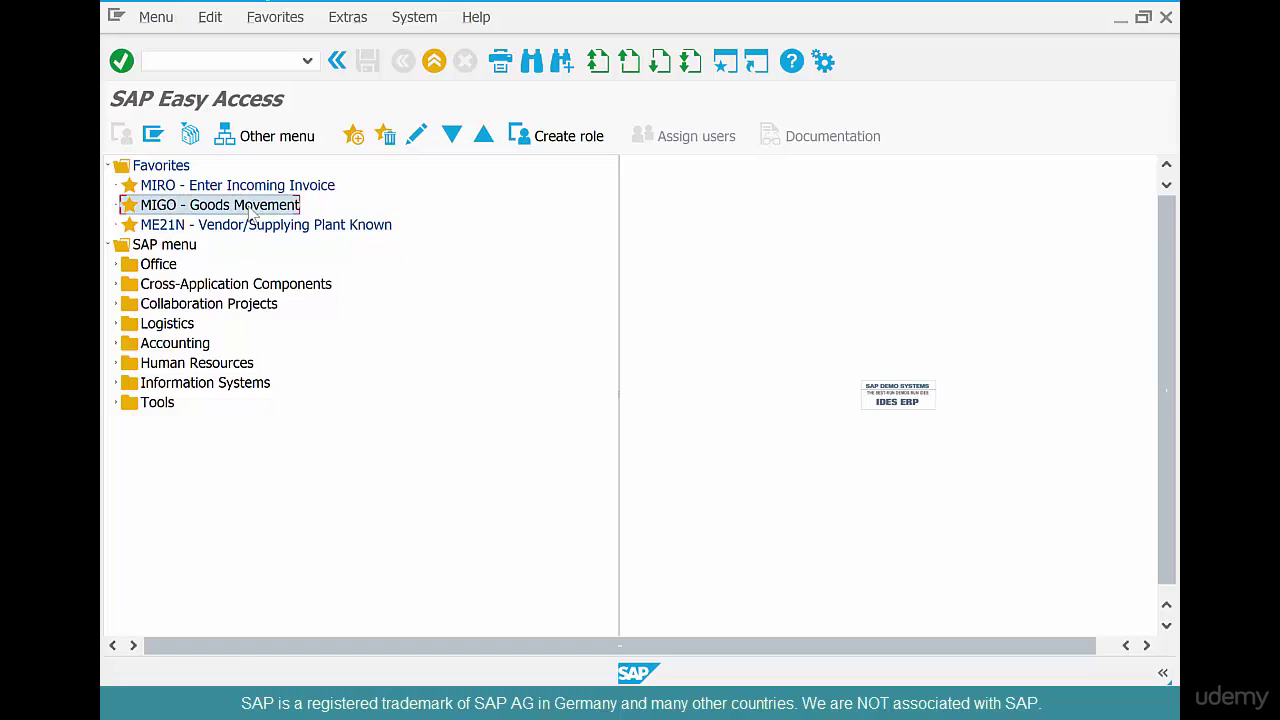
double_click(251, 205)
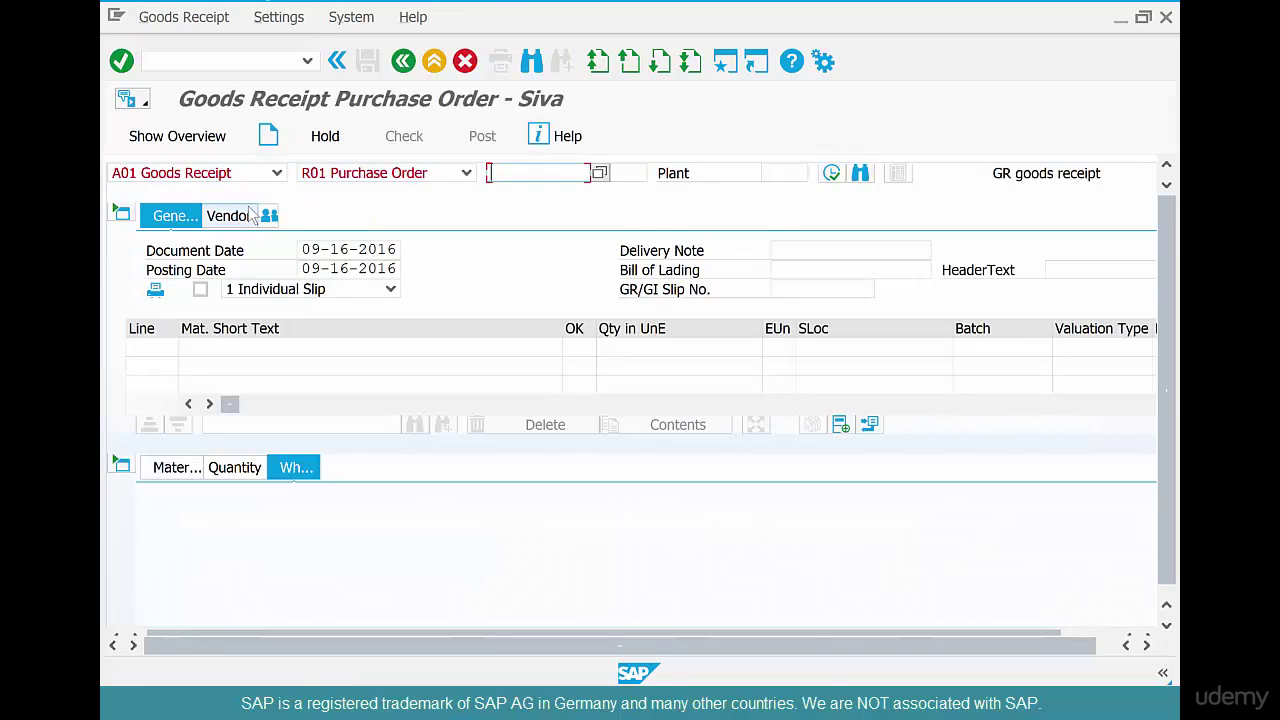
key("ctrl+v")
key("Return")
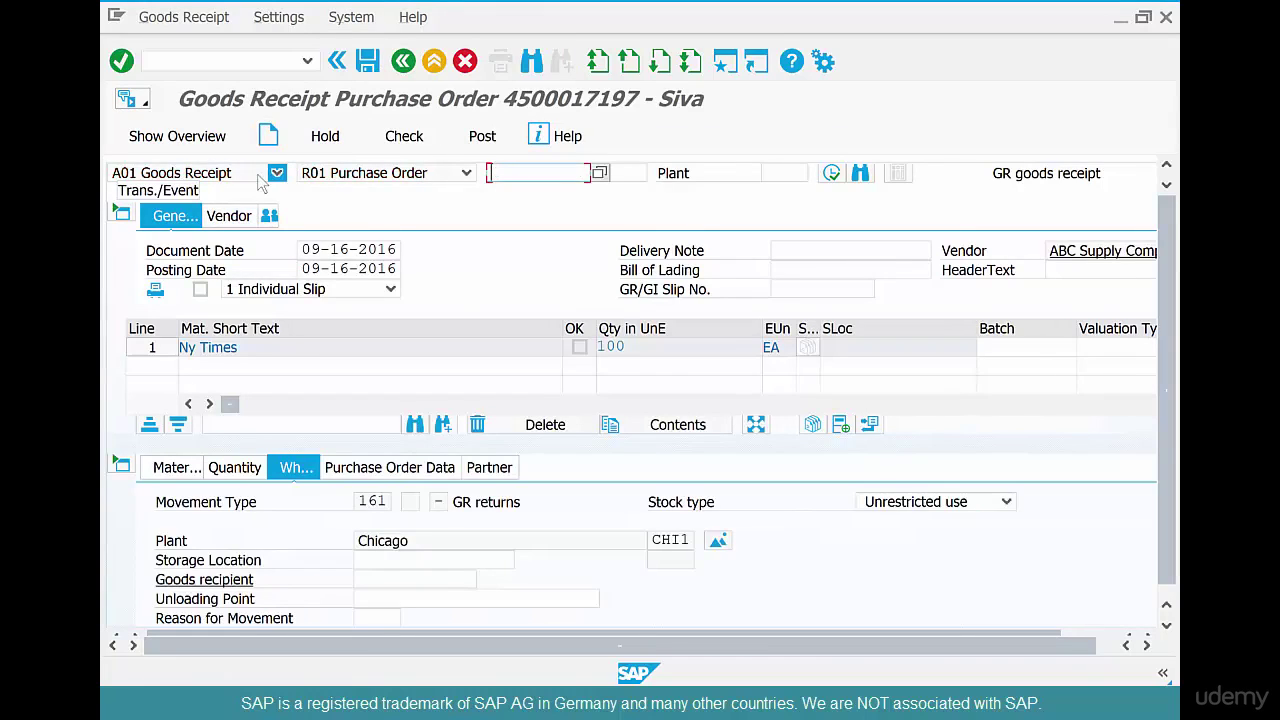
Review the Ny Times item's movement type and quantity, mark it Item OK and try to post the goods receipt.
double_click(359, 500)
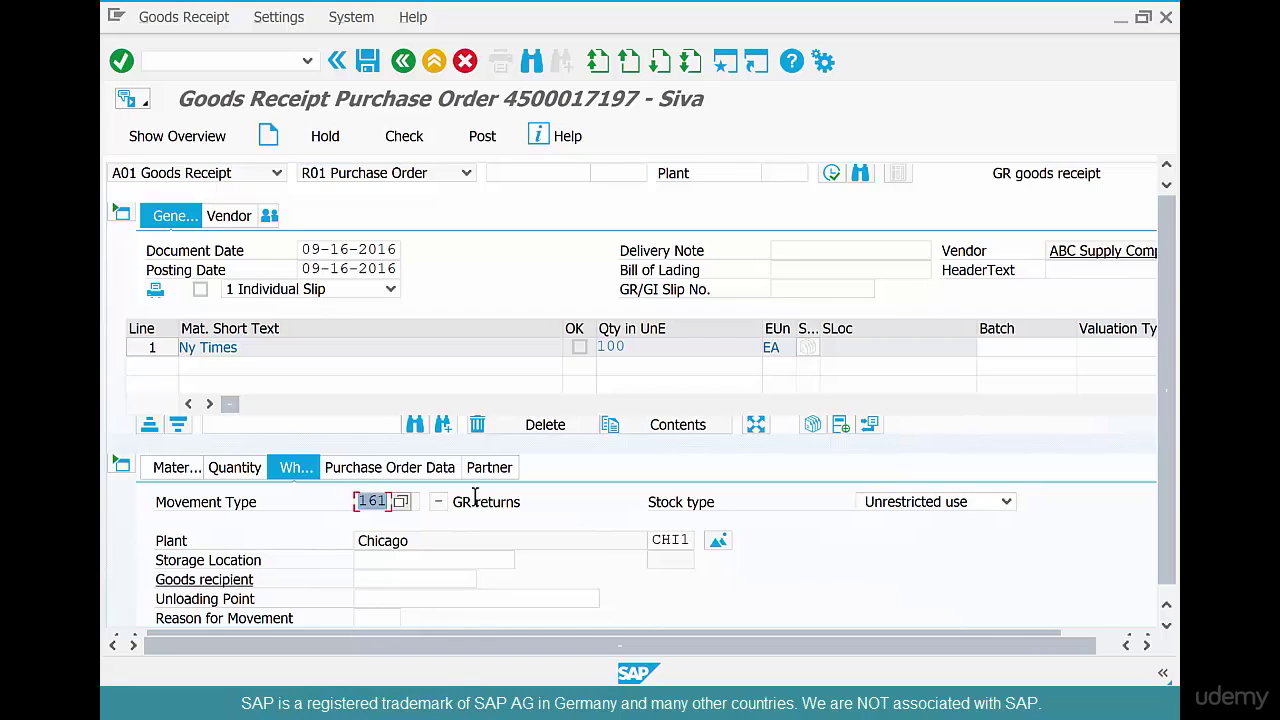
scroll(476, 498, "down", 1)
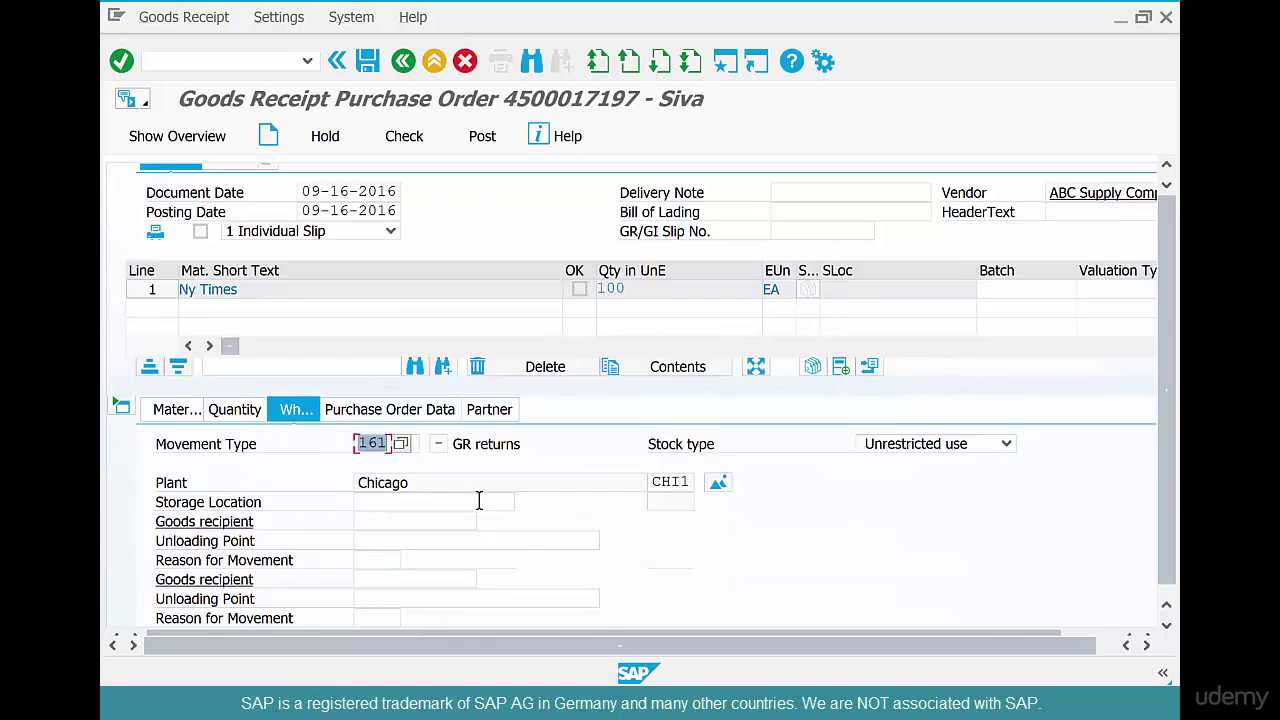
left_click(232, 398)
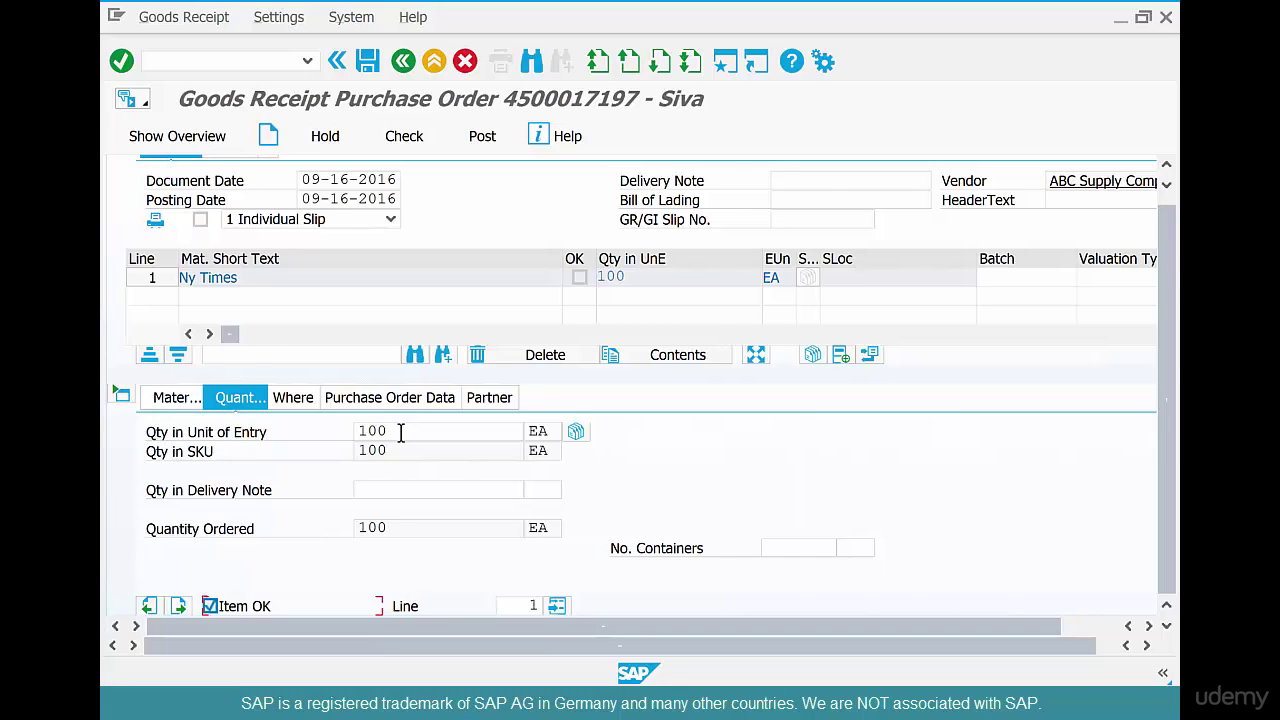
left_click(362, 60)
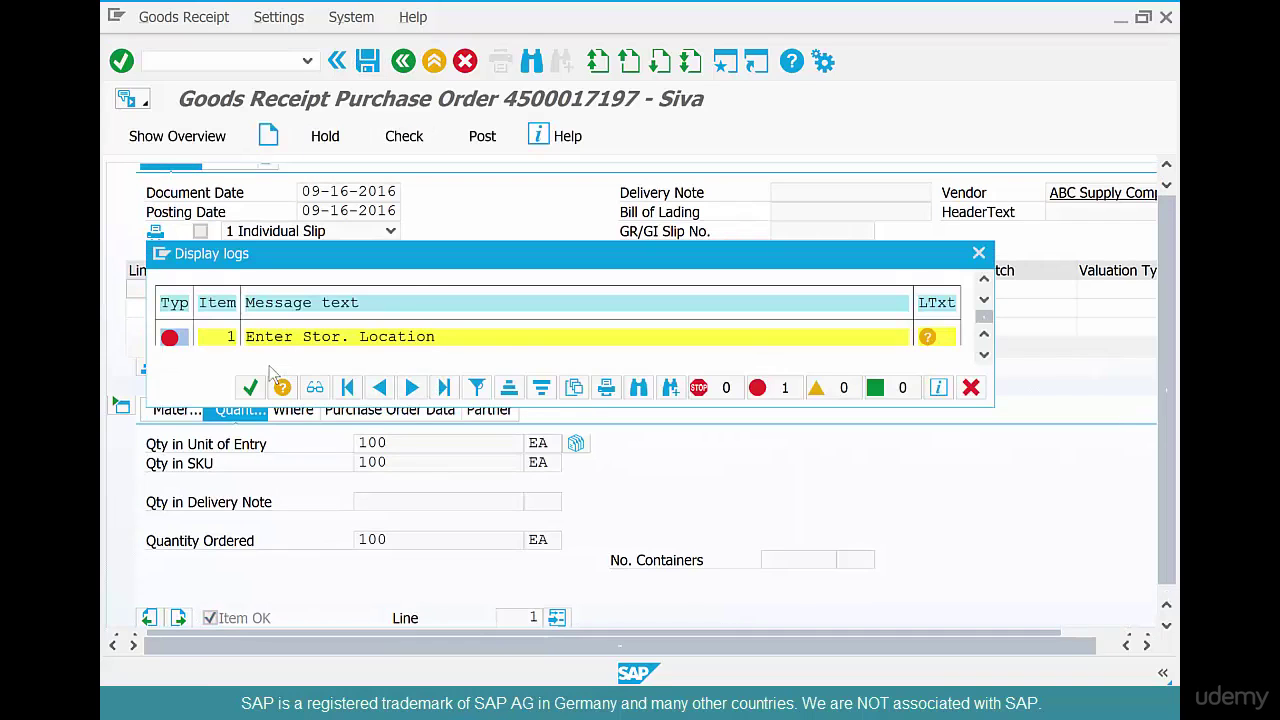
left_click(250, 387)
Set the item's storage location to 0001, post the goods receipt and leave the transaction.
left_click(296, 410)
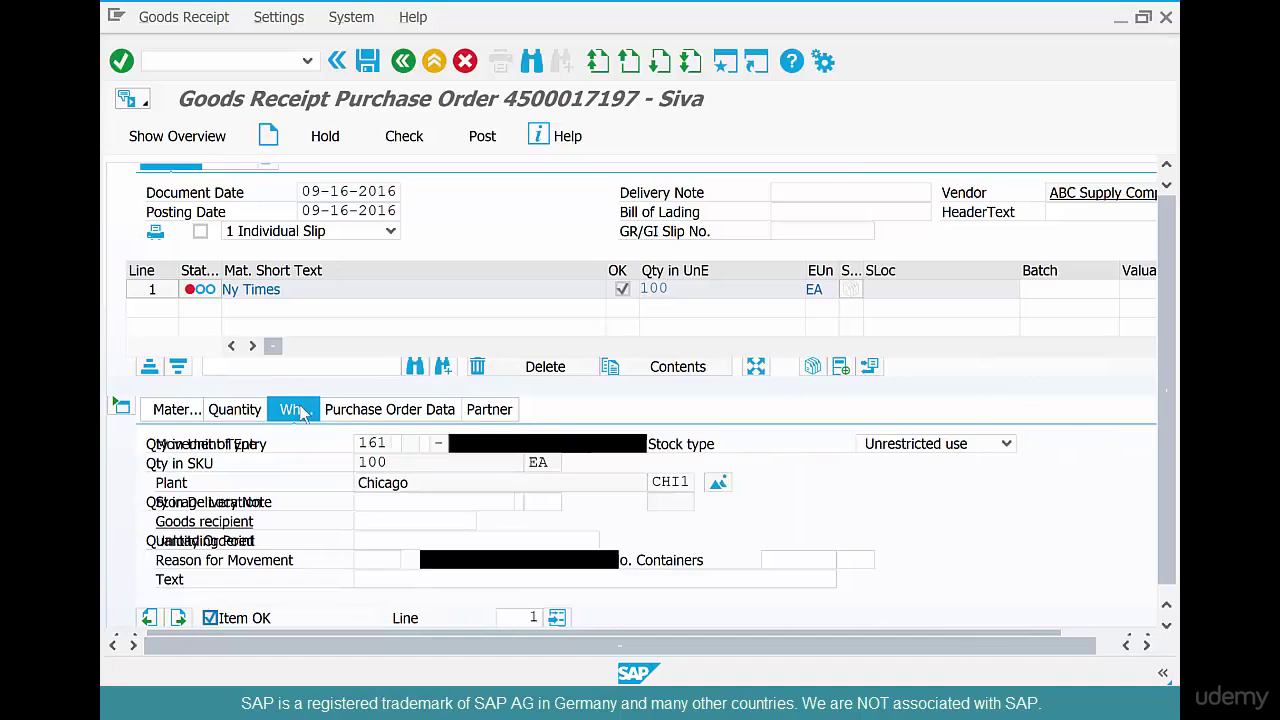
left_click(425, 501)
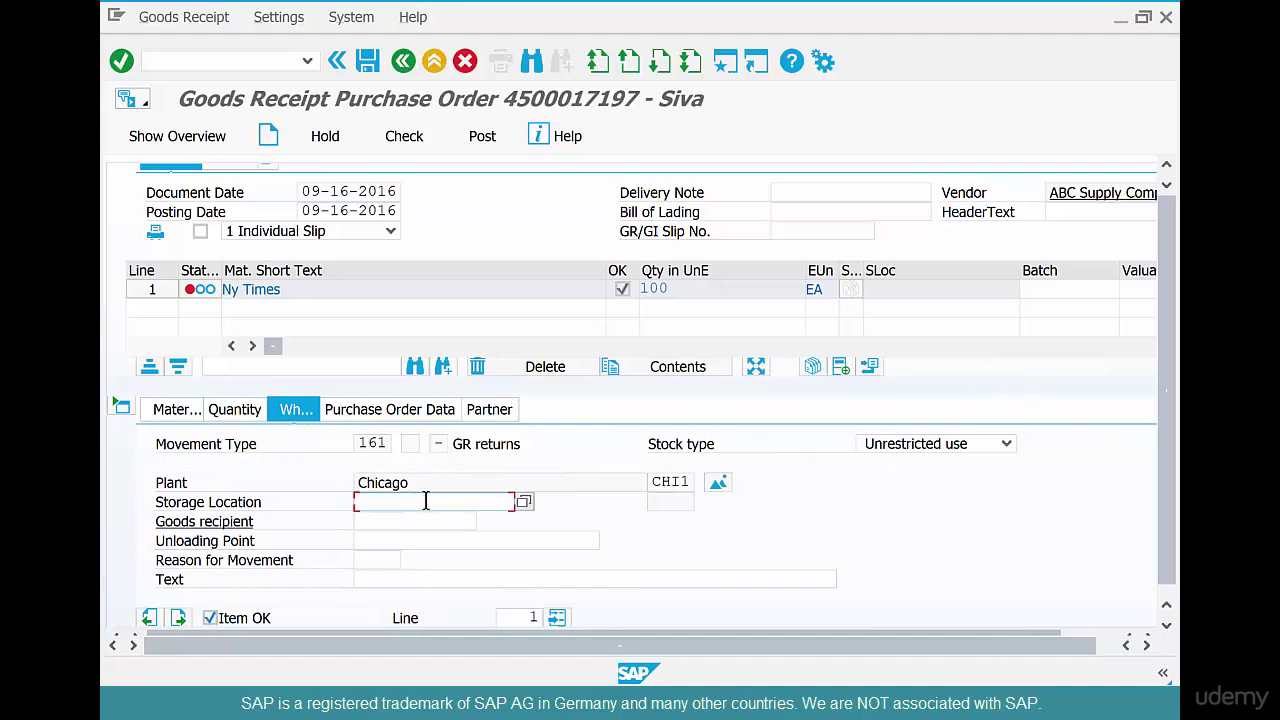
type("0001")
key("Return")
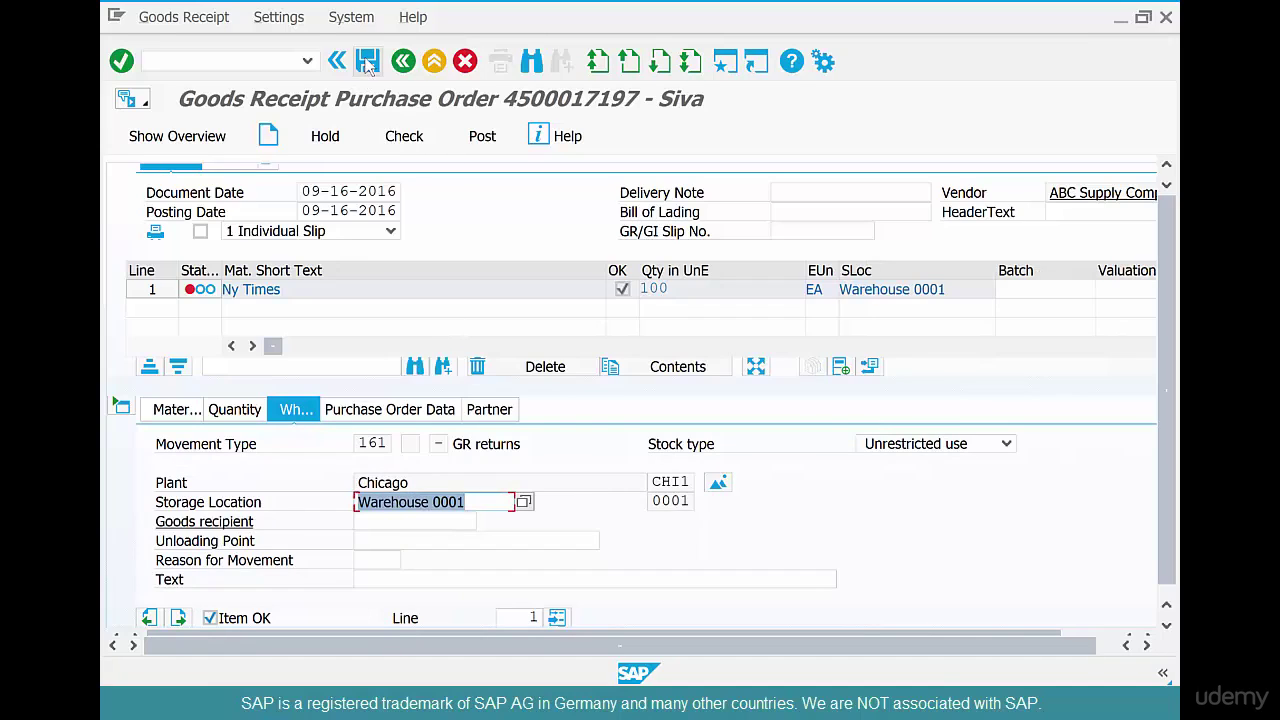
left_click(368, 62)
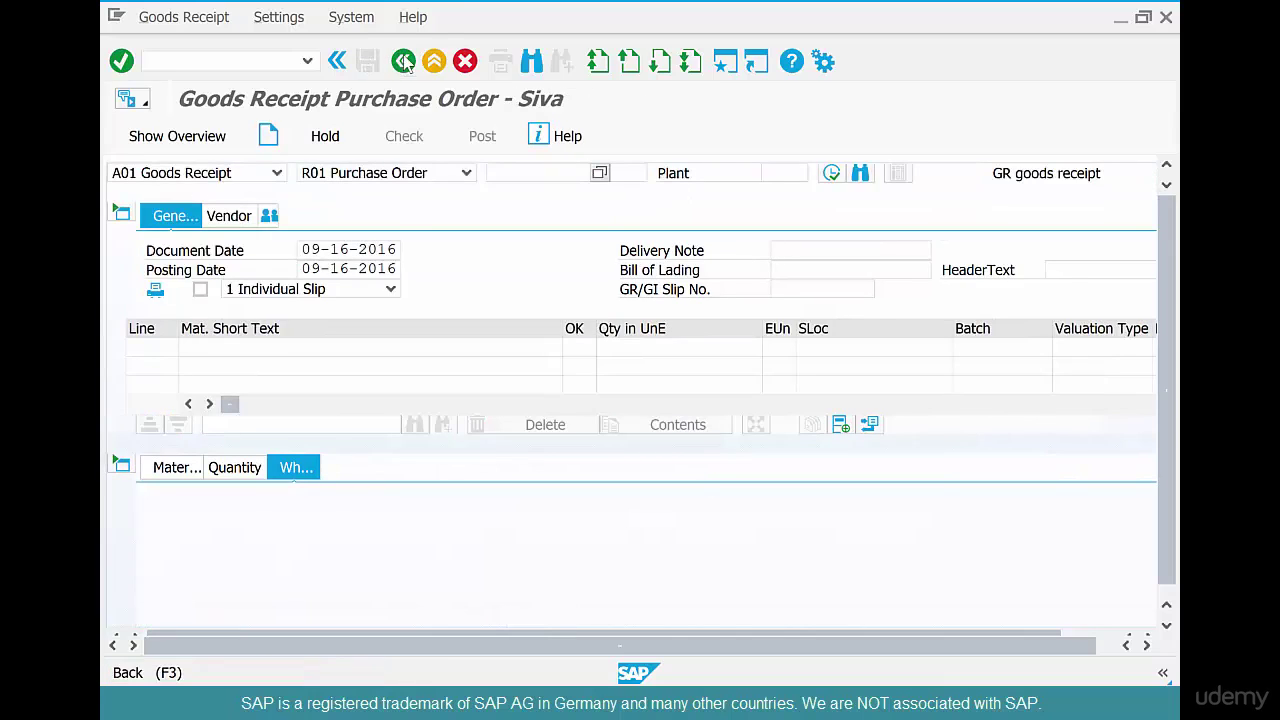
left_click(404, 62)
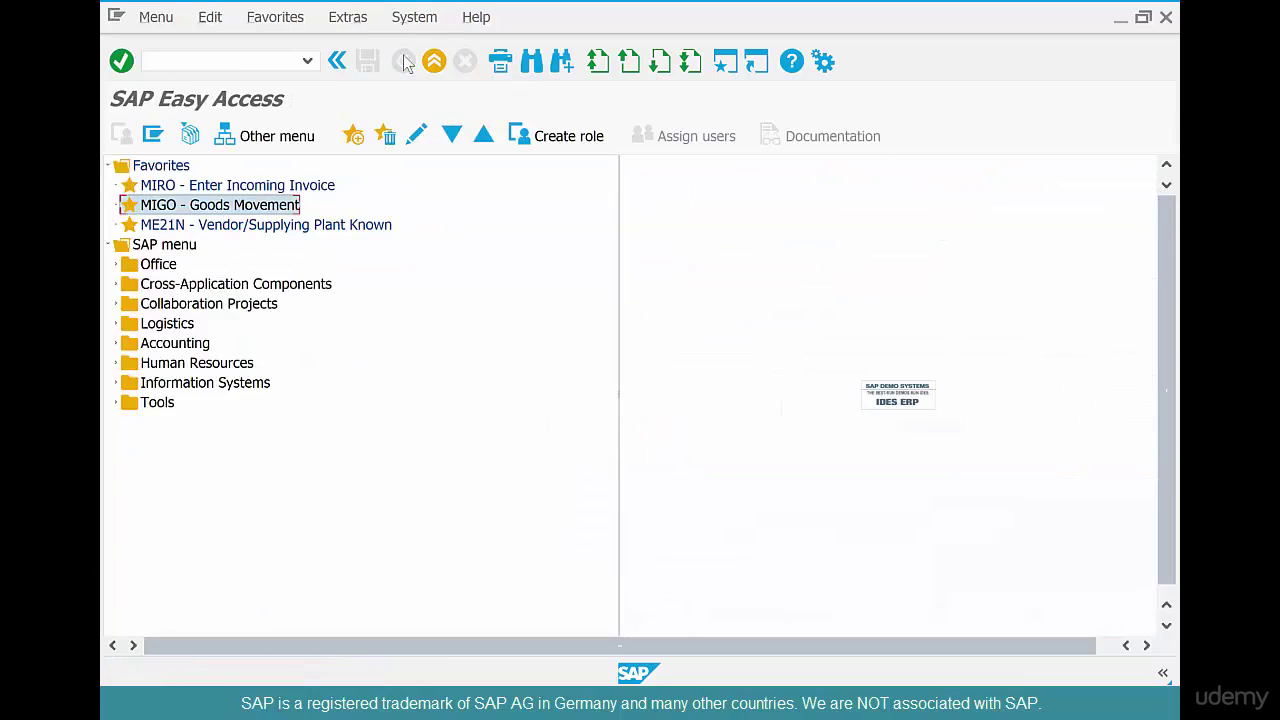
Open MIRO, set the invoice date to 09-16-2016 and load the return order with the copied purchase order number.
double_click(206, 188)
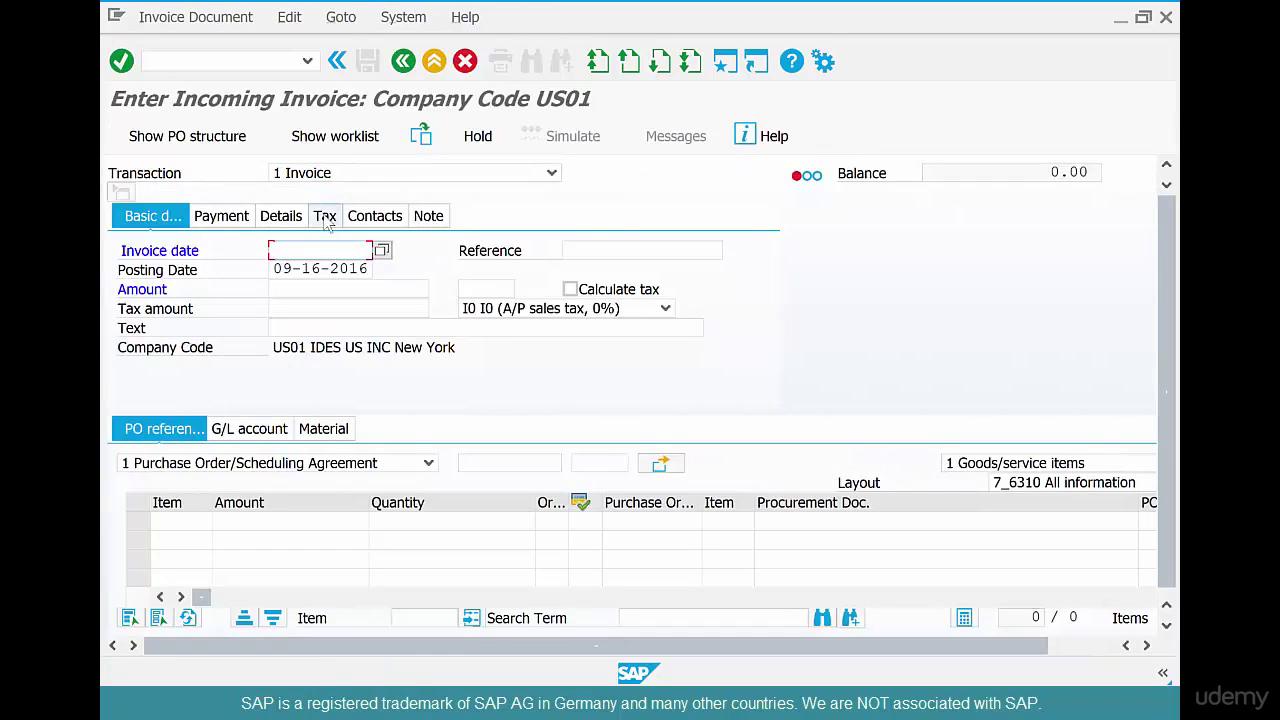
left_click(329, 246)
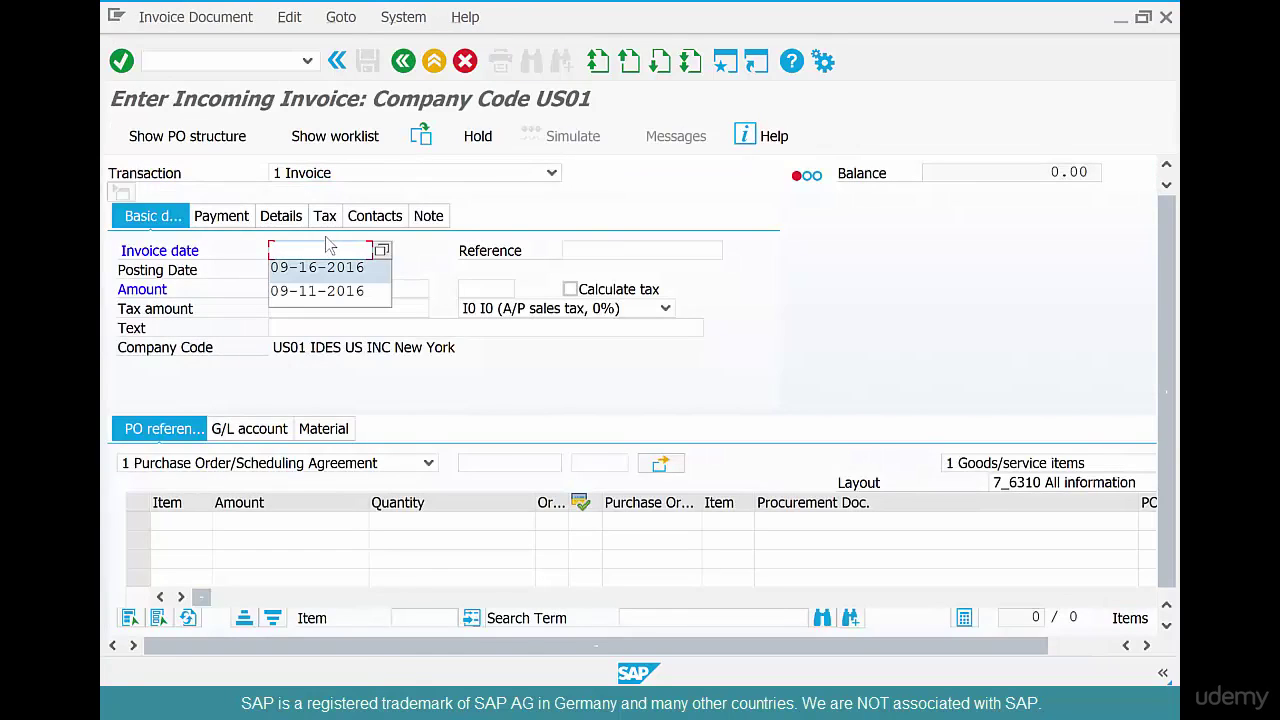
left_click(310, 268)
key("Return")
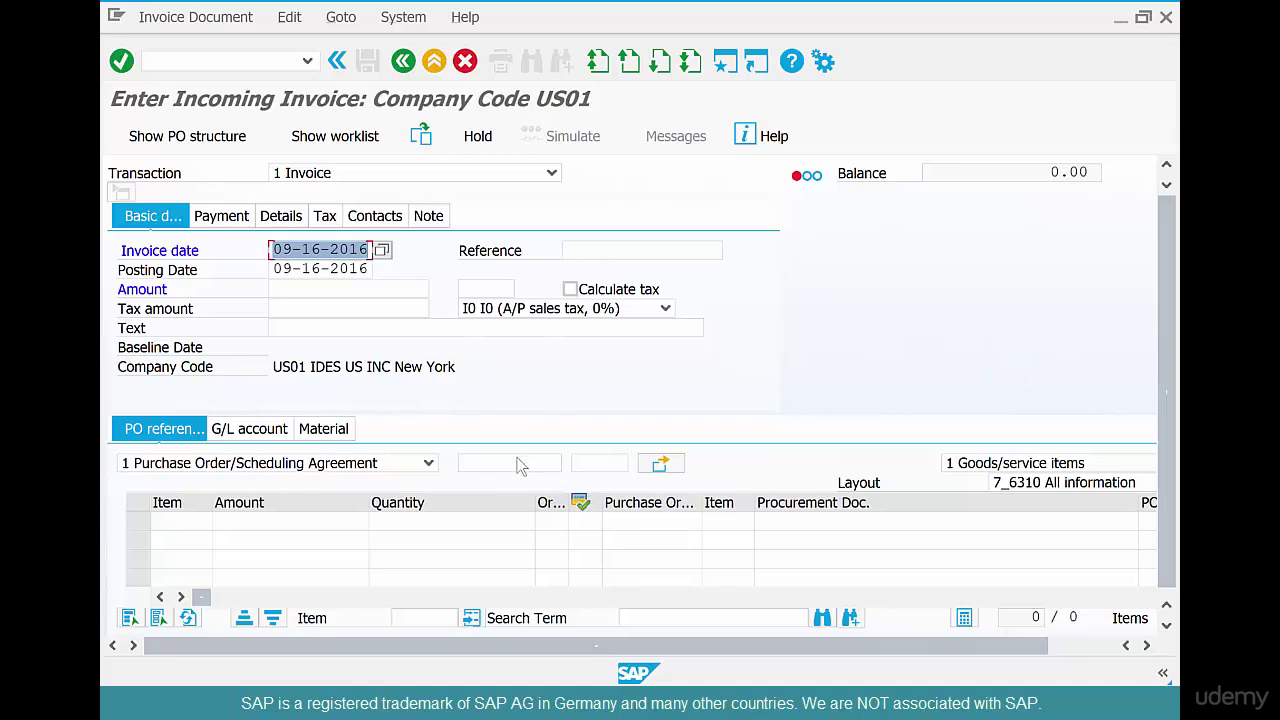
left_click(516, 463)
key("ctrl+v")
key("Return")
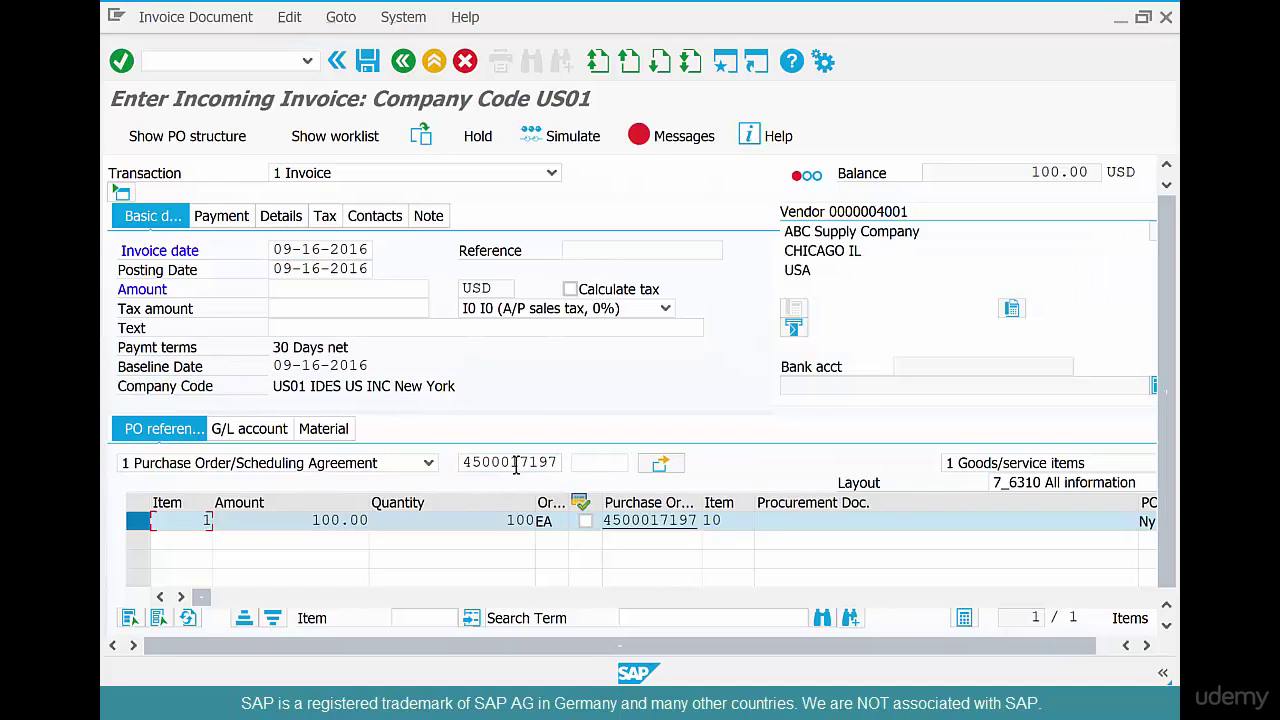
Set the transaction to Credit memo, enter an amount of 100 and check the balance.
left_click(356, 289)
type("100")
key("Return")
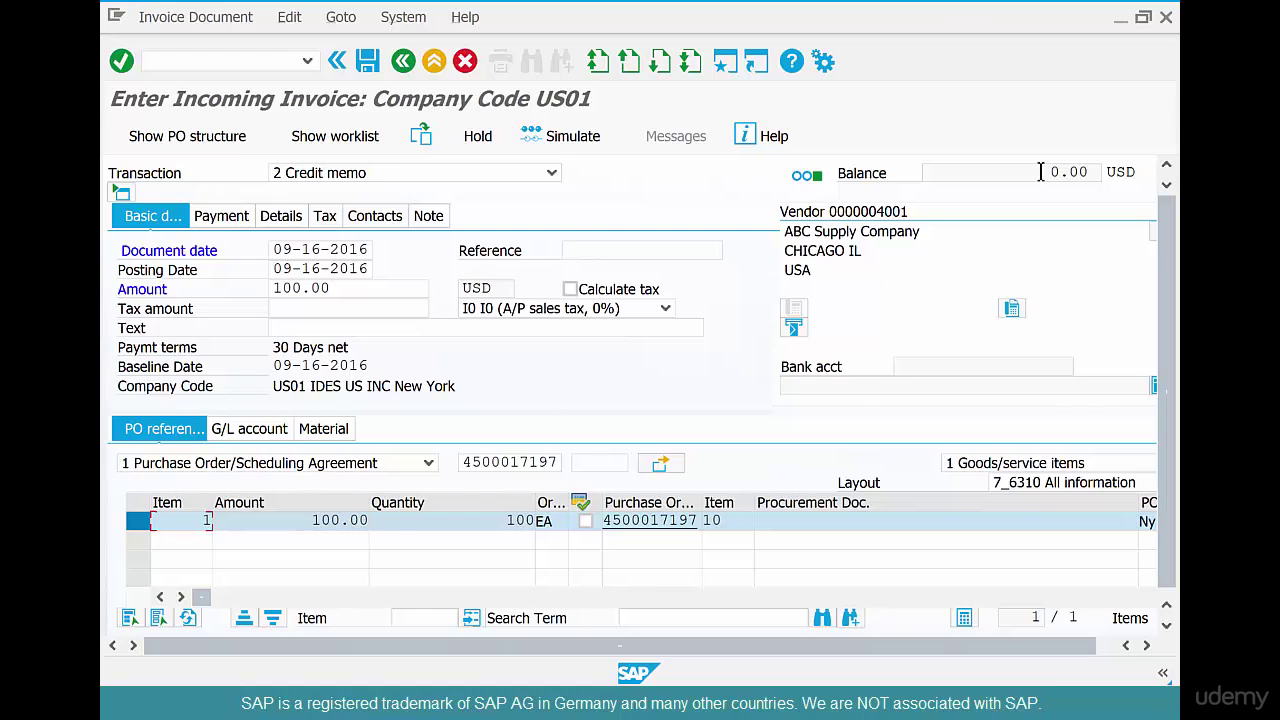
double_click(1099, 173)
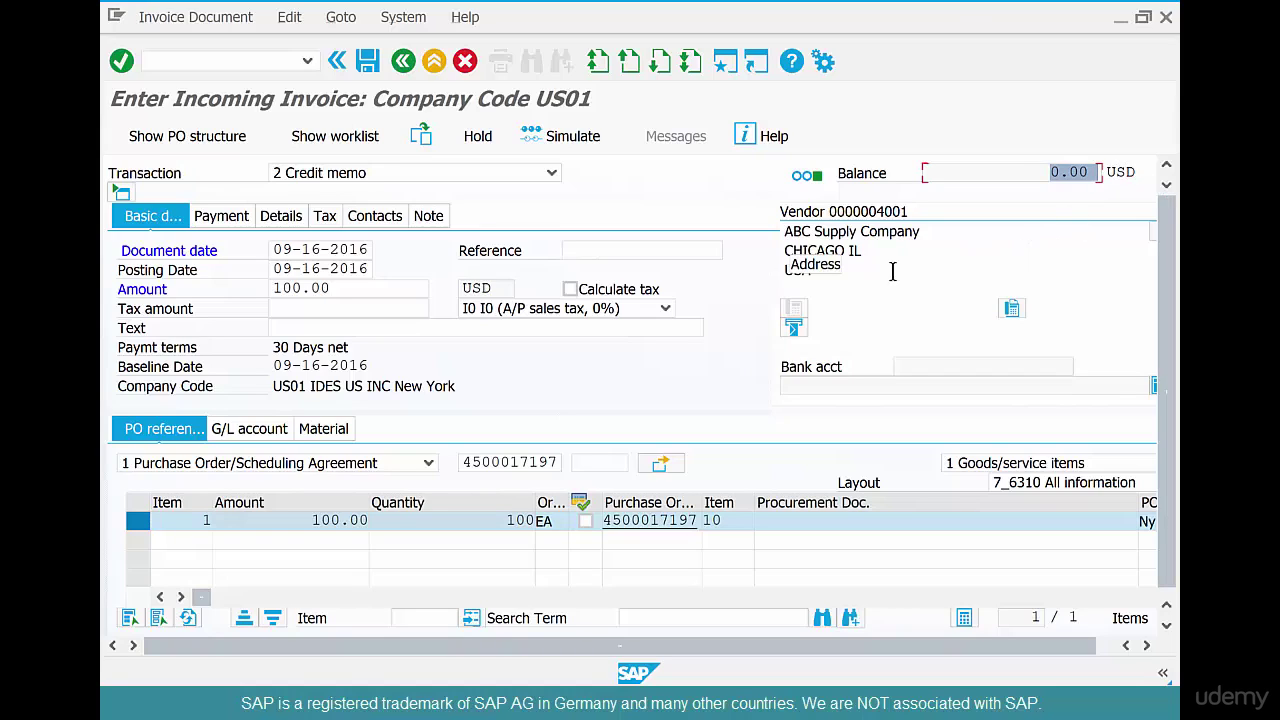
Change the transaction from Credit memo to Invoice and check the resulting balance.
left_click(424, 177)
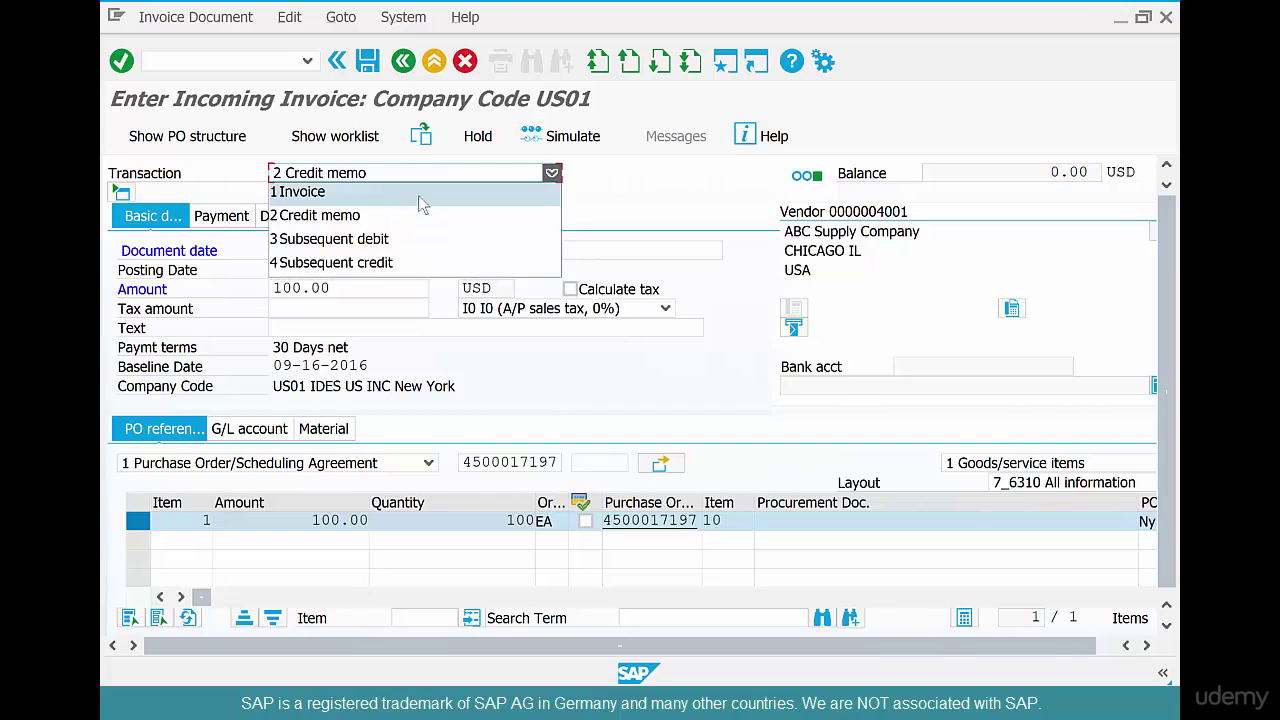
left_click(418, 195)
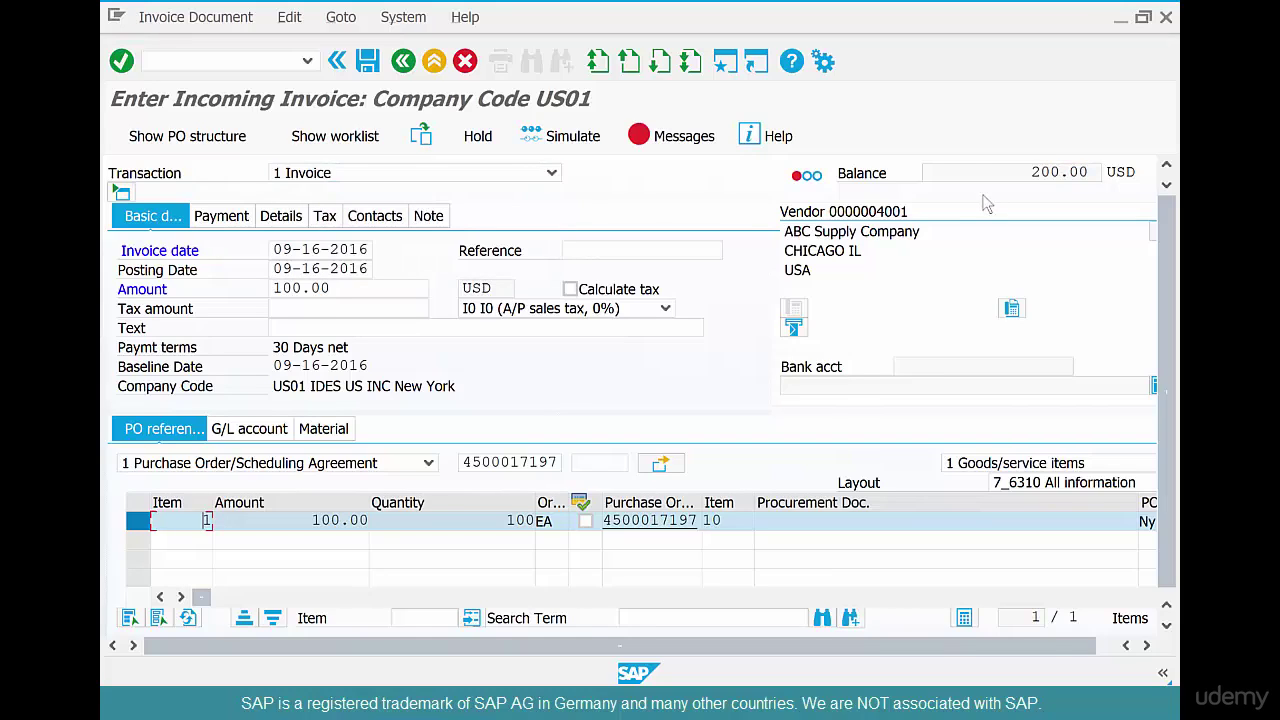
double_click(1096, 171)
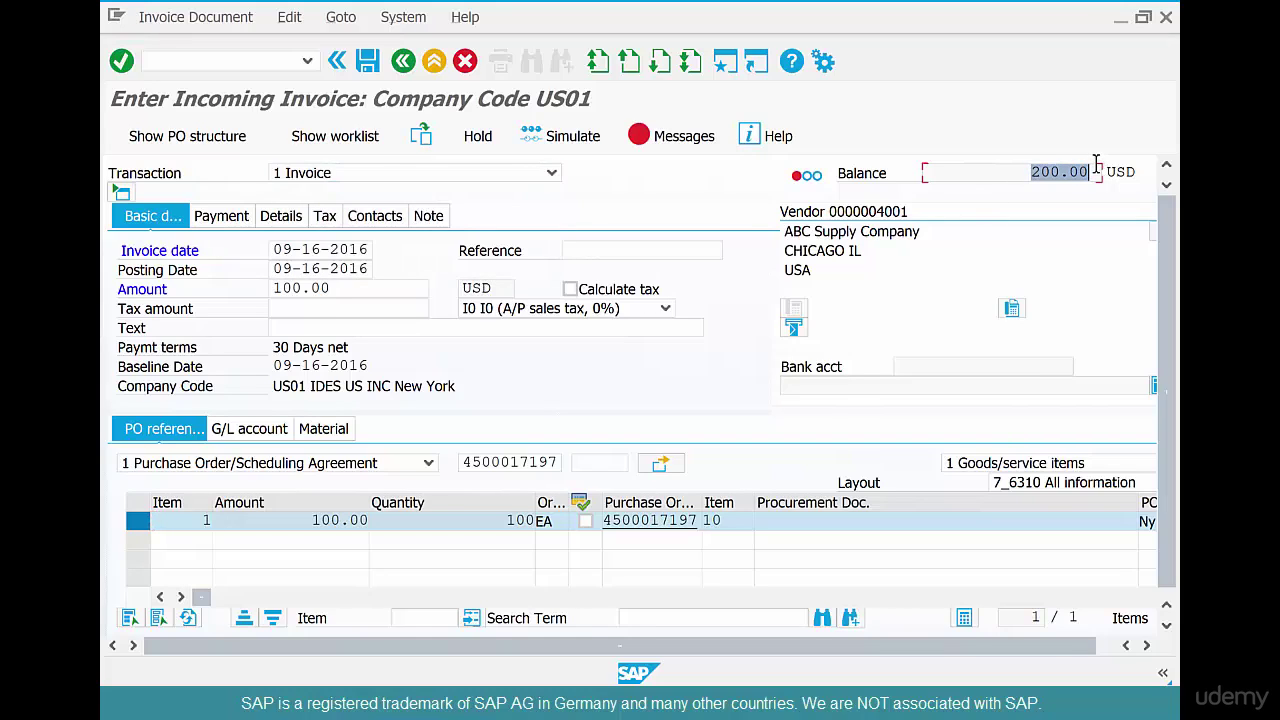
Review the verification log messages for the return order entered as an invoice, and close the log.
left_click(690, 136)
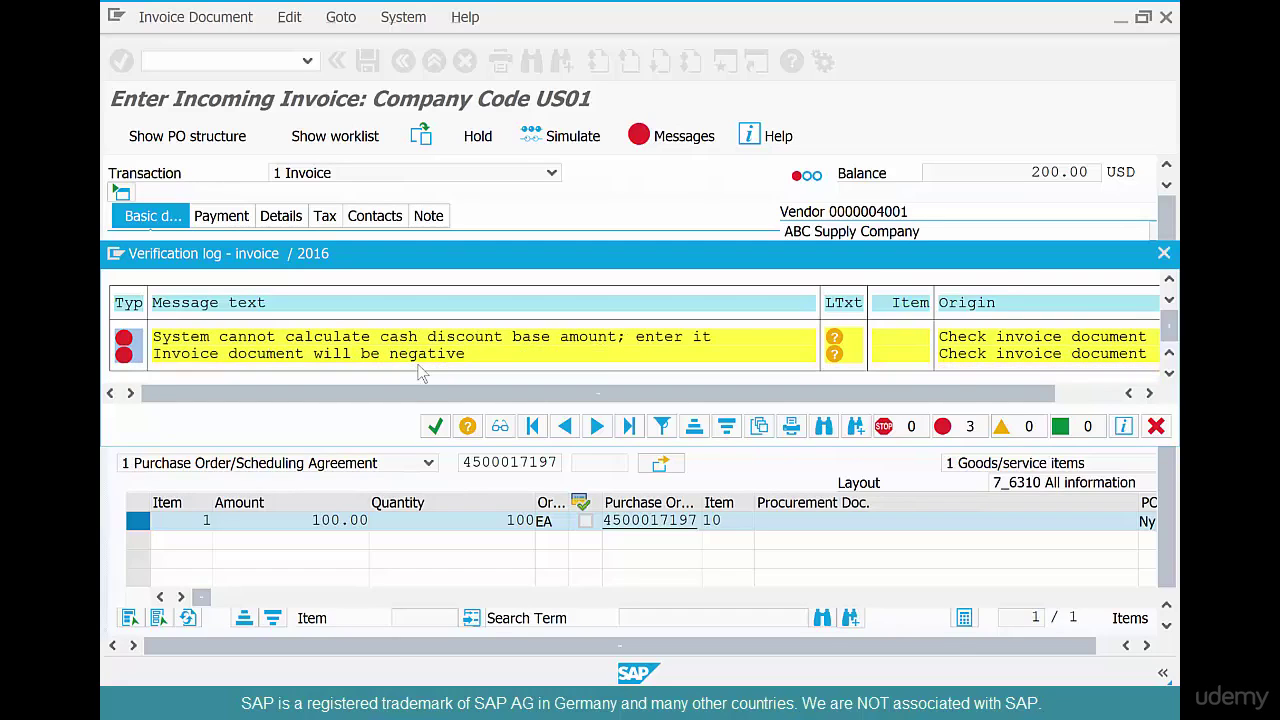
left_click(434, 428)
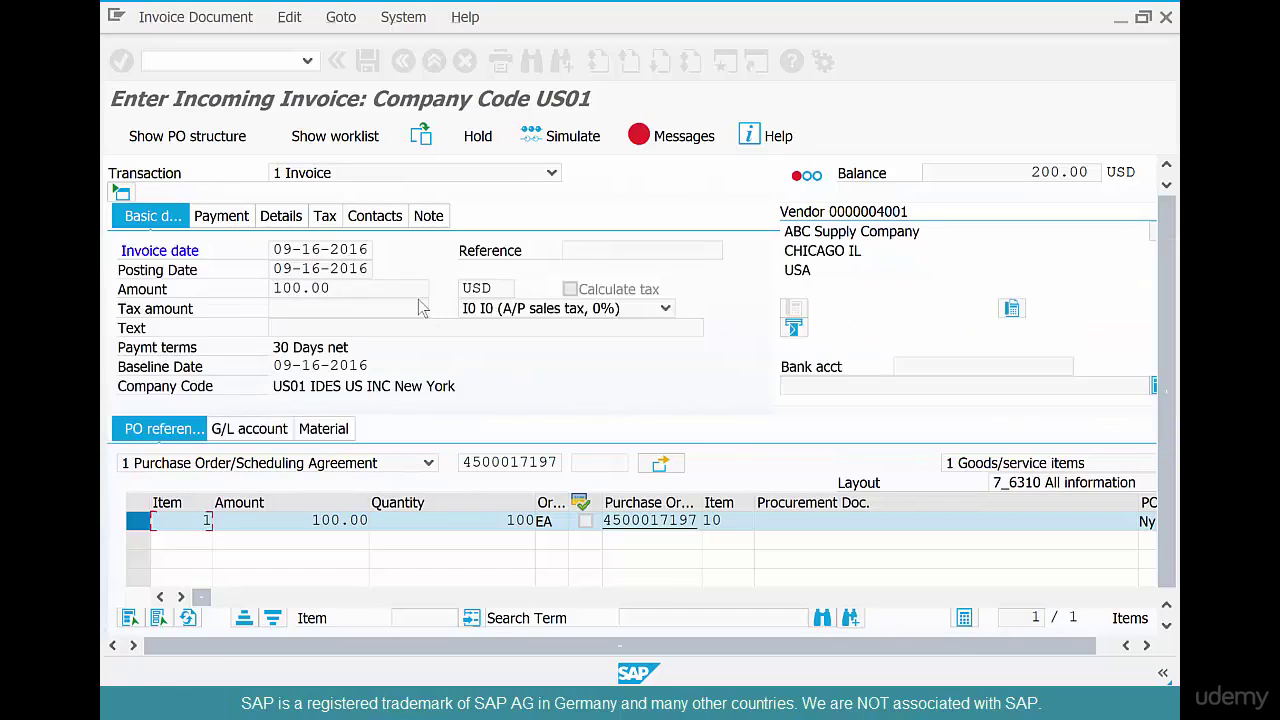
Change the transaction back to Credit memo, post the document and leave the transaction.
left_click(450, 180)
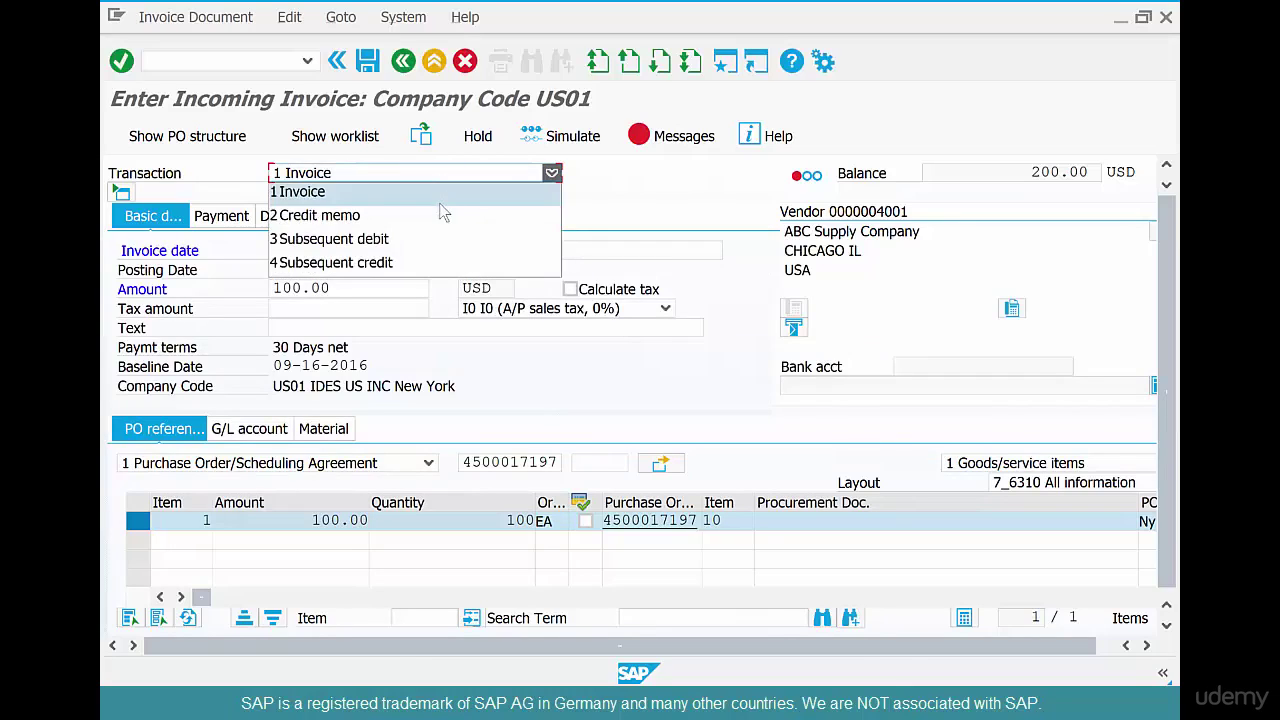
left_click(441, 193)
left_click(429, 216)
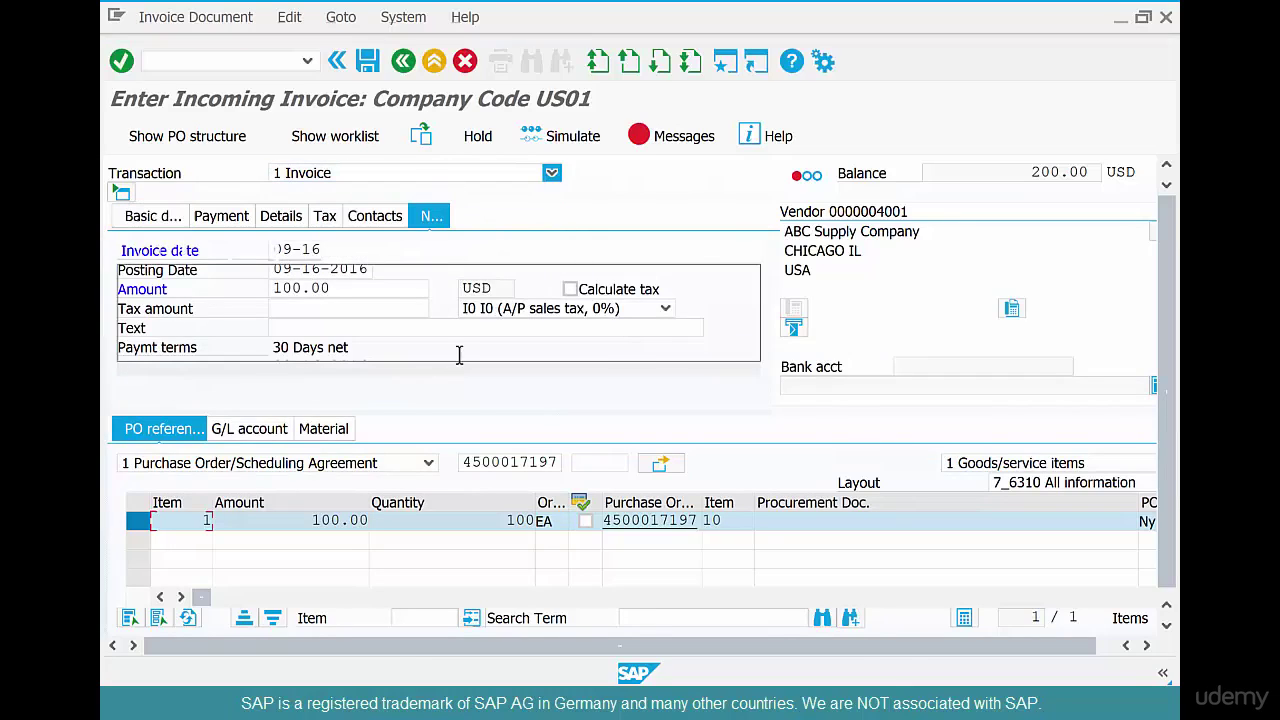
left_click(387, 172)
left_click(381, 214)
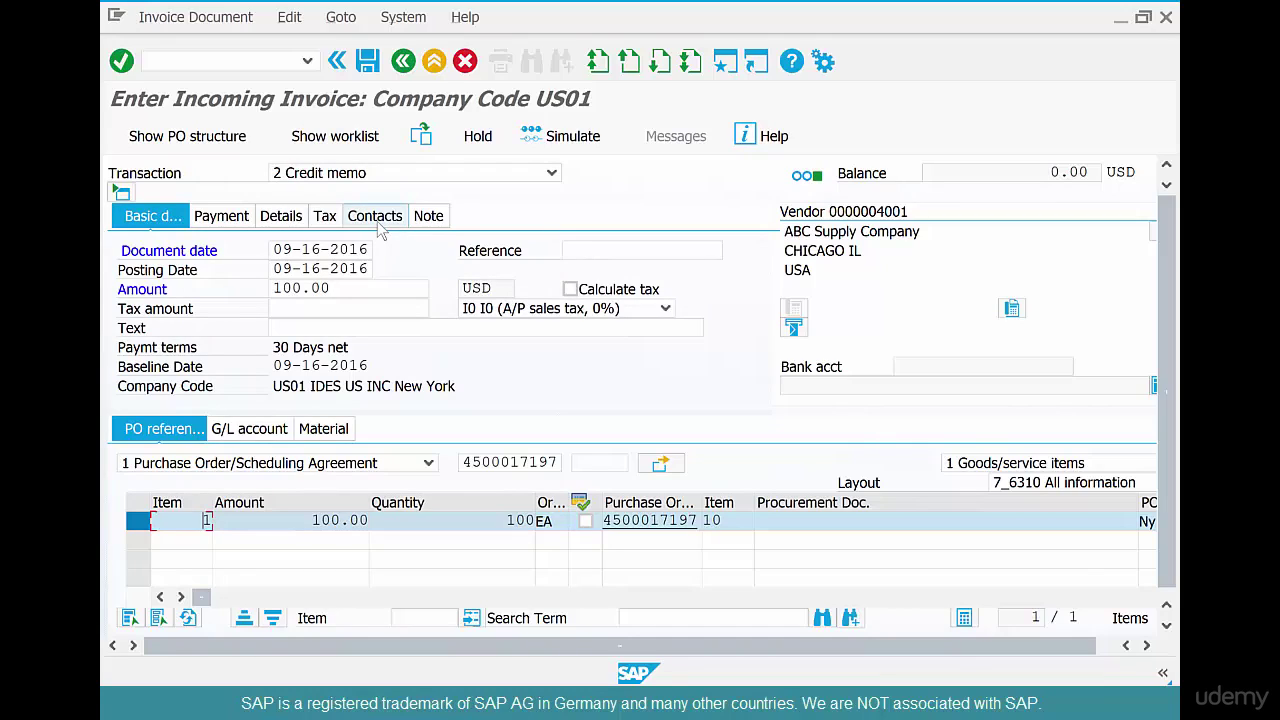
left_click(369, 69)
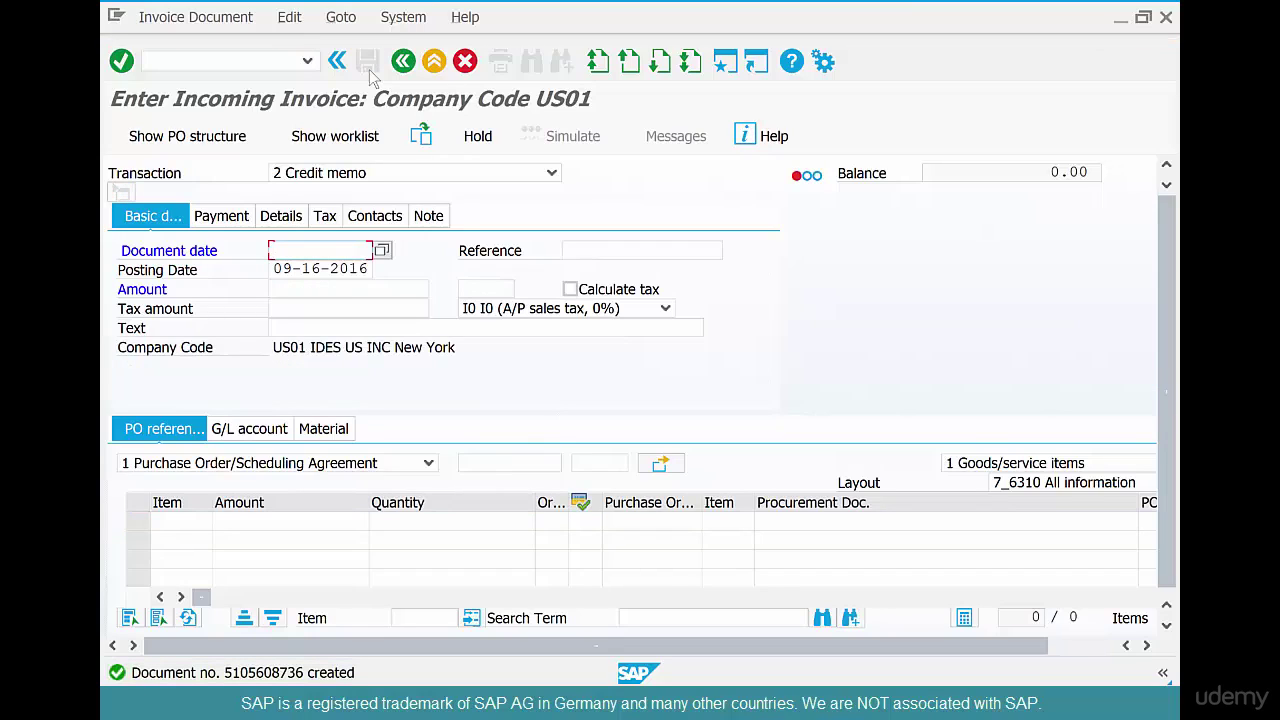
left_click(434, 61)
Open ME21N, display the return purchase order and check the goods receipt and invoice receipt quantities in its purchase order history.
double_click(278, 224)
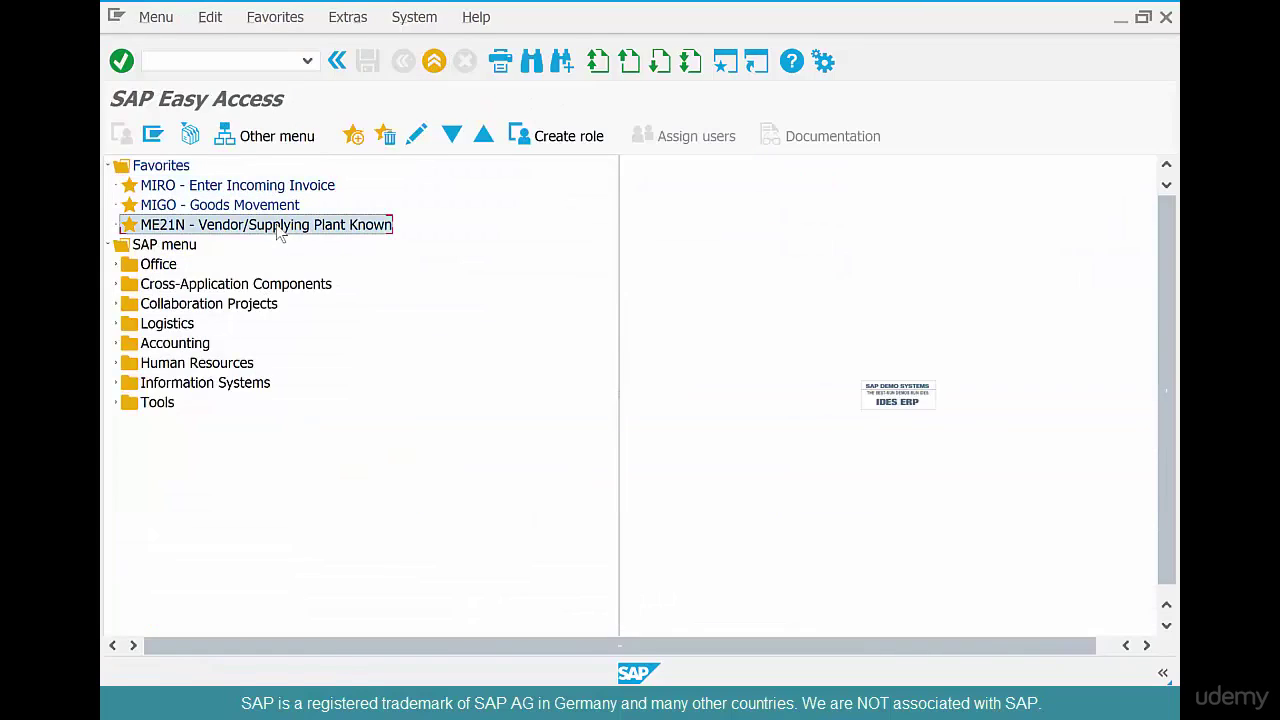
left_click(354, 138)
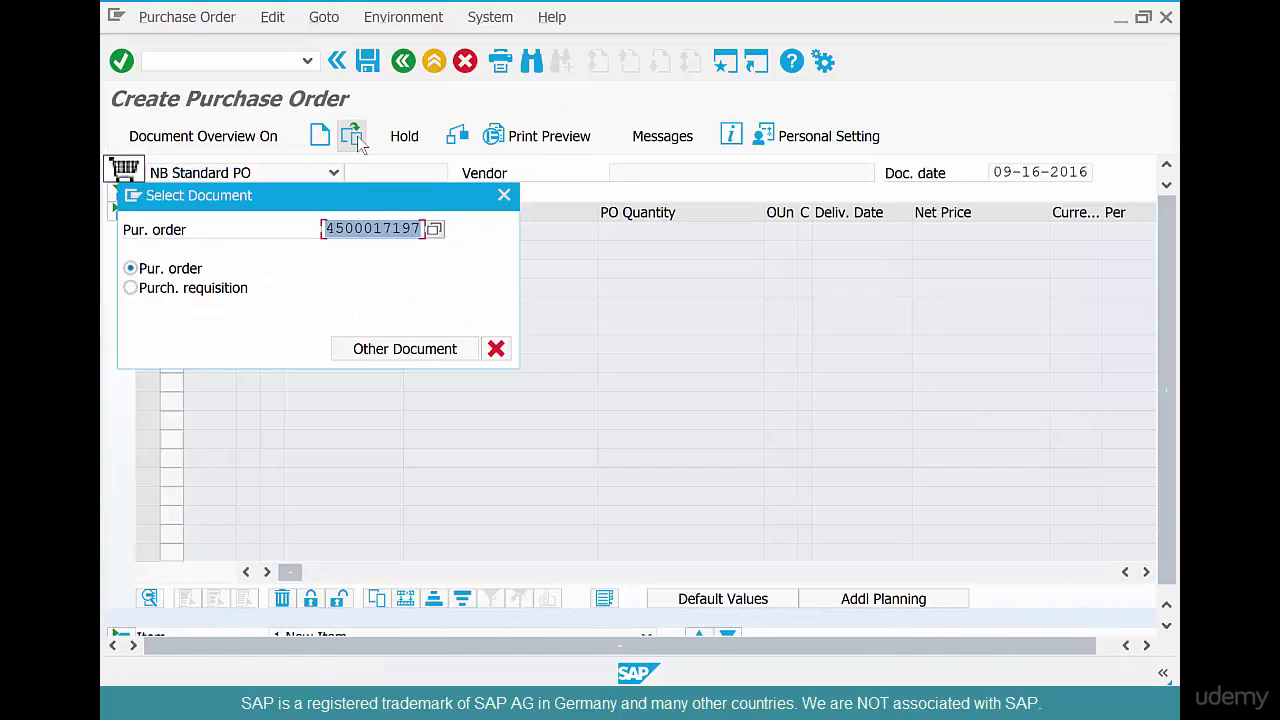
key("Return")
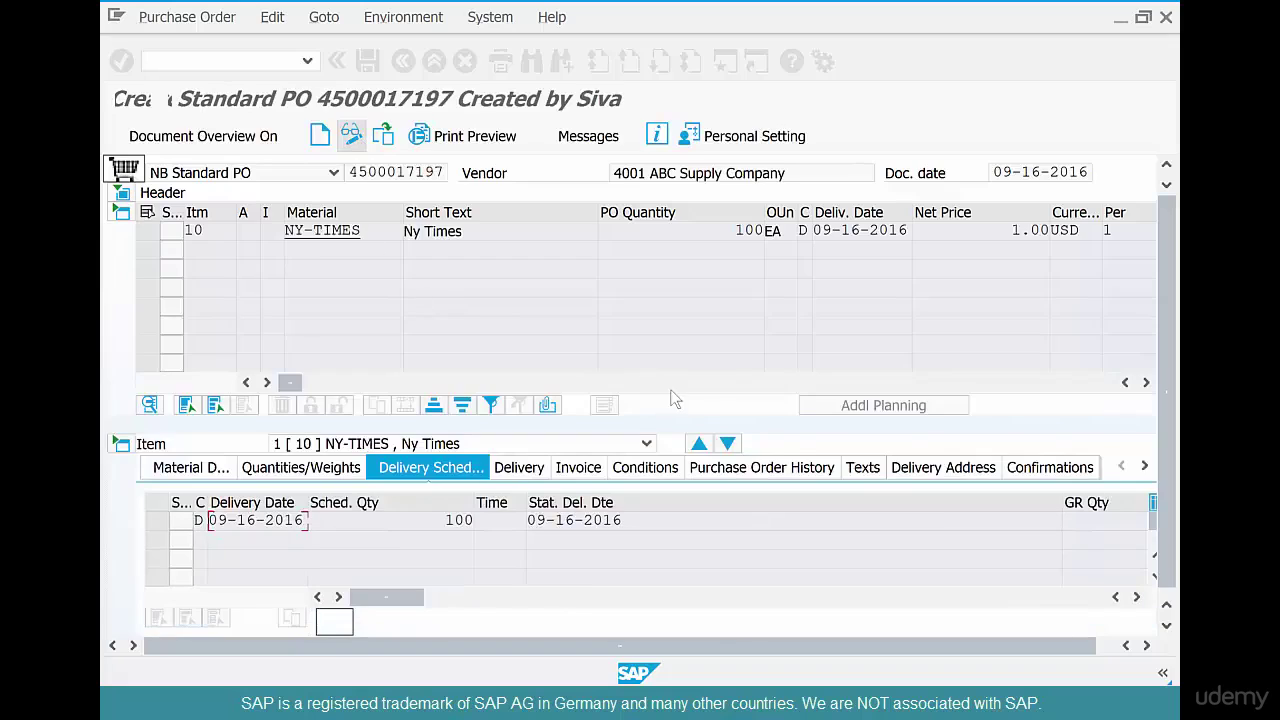
left_click(814, 470)
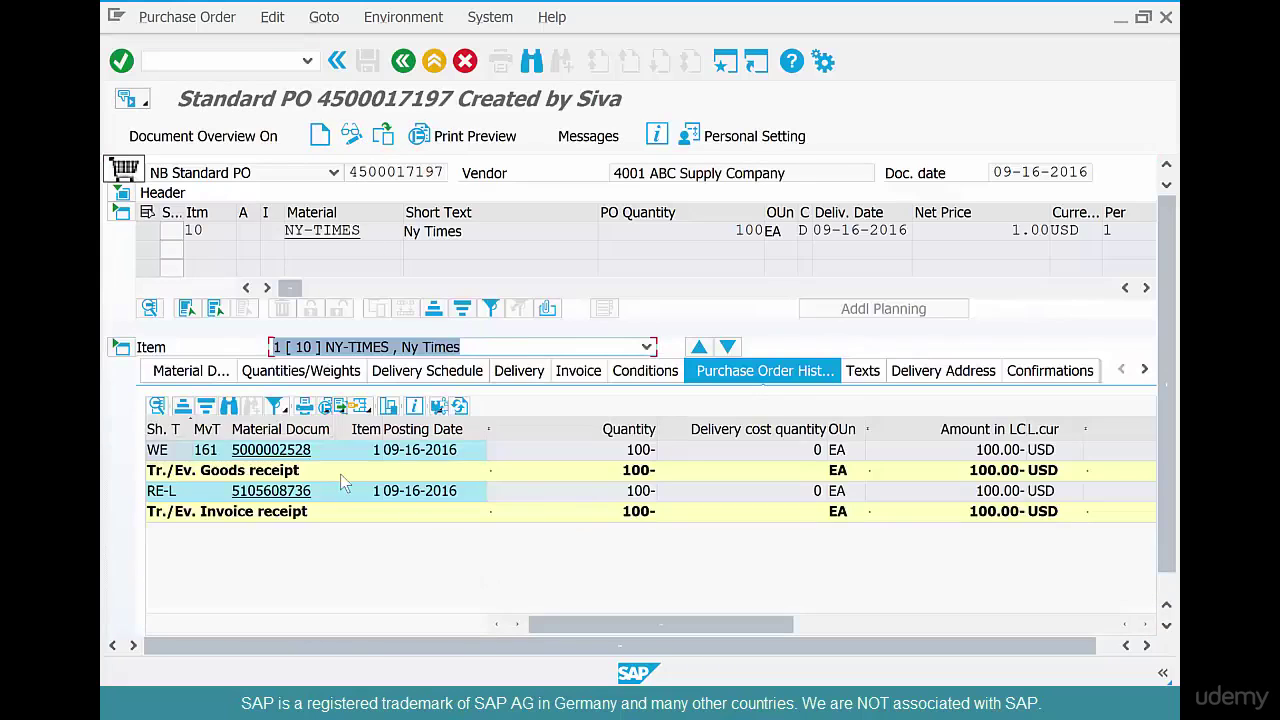
left_click(619, 456)
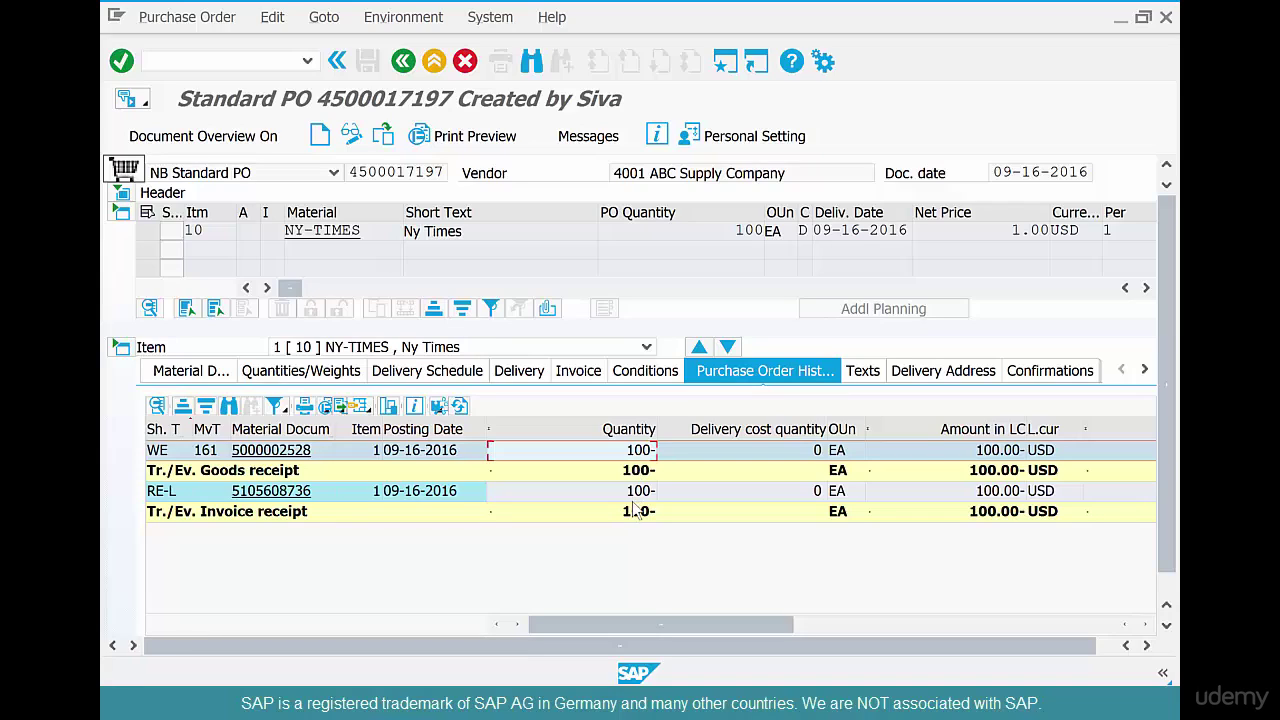
left_click(631, 498)
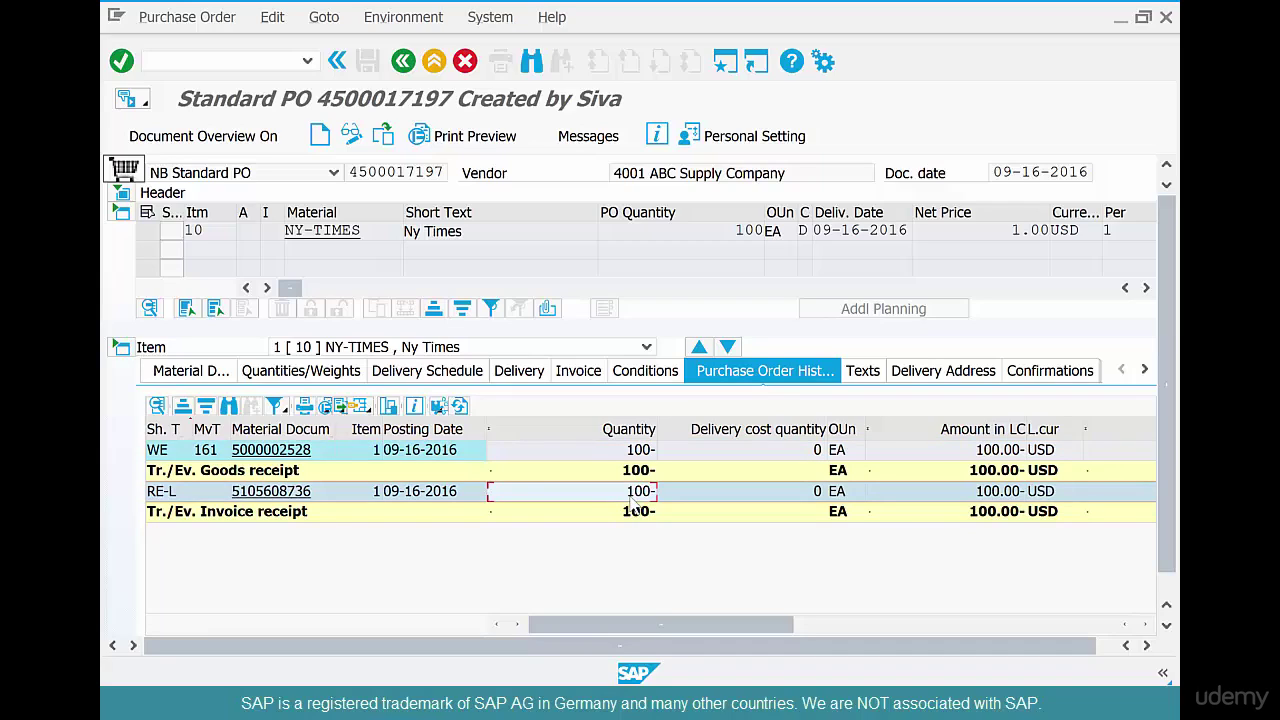
Switch to the handwritten process notes and add a dash and a ticked "Return Item" checkbox beside Create PO under Return P.O.
key("alt+Tab")
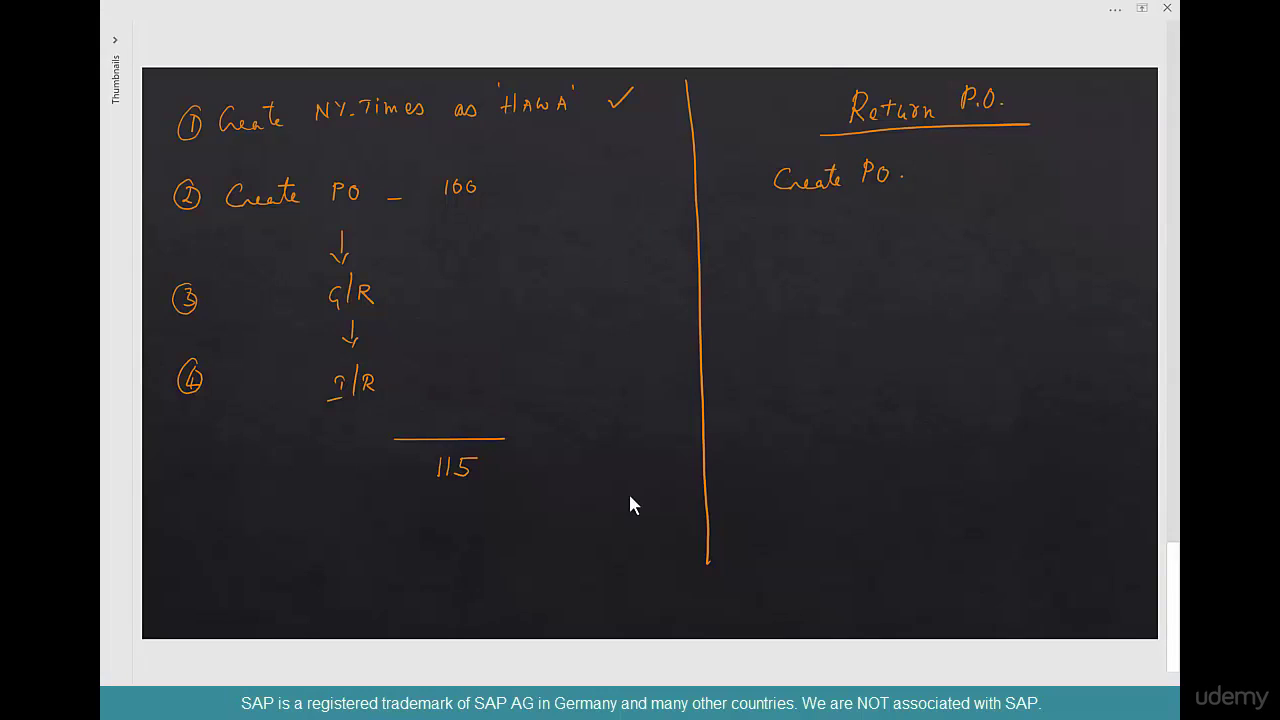
left_click_drag(898, 177, 934, 174)
mouse_move(1024, 152)
left_mouse_down()
mouse_move(1024, 177)
mouse_move(1054, 150)
mouse_move(1083, 167)
mouse_move(1135, 165)
left_mouse_up()
left_click_drag(1100, 178, 1136, 192)
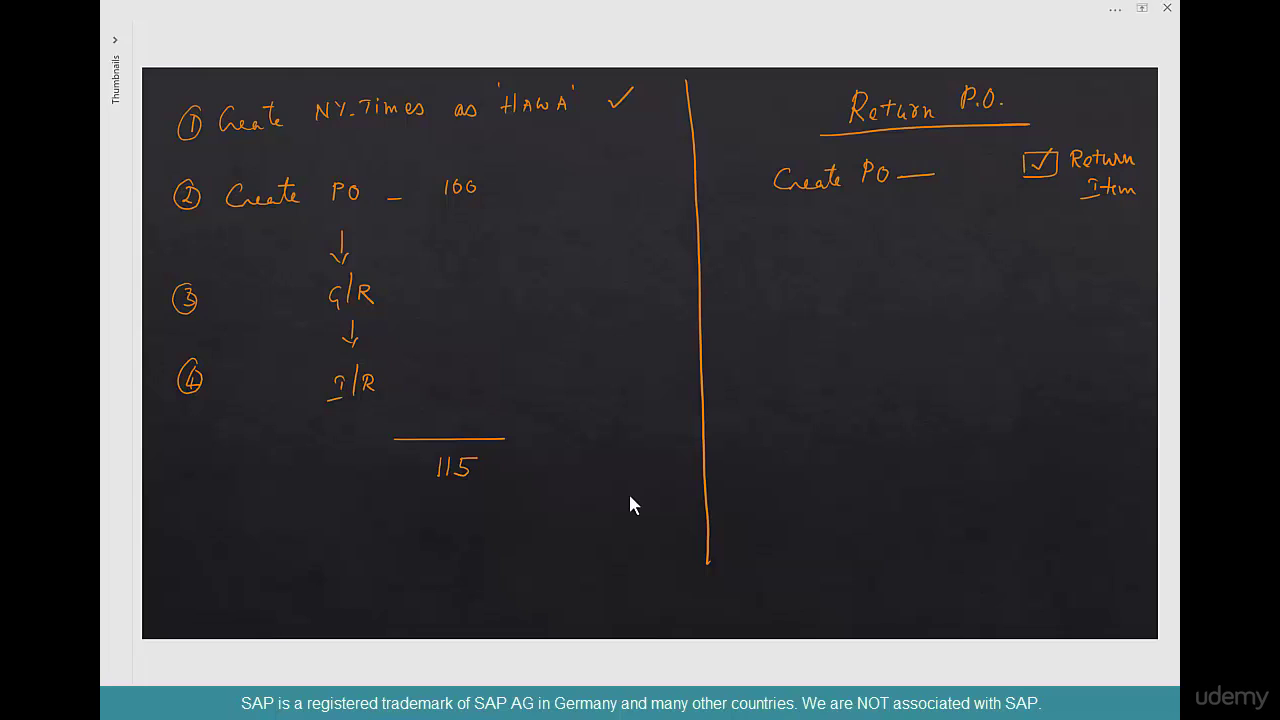
Number Create PO as step 1, draw an arrow down from it and begin step 2 with "G/" in the Return P.O. column.
left_click_drag(841, 207, 842, 246)
left_click_drag(730, 176, 731, 177)
left_click_drag(728, 272, 729, 273)
mouse_move(828, 245)
left_mouse_down()
mouse_move(850, 244)
mouse_move(826, 304)
mouse_move(839, 288)
left_mouse_up()
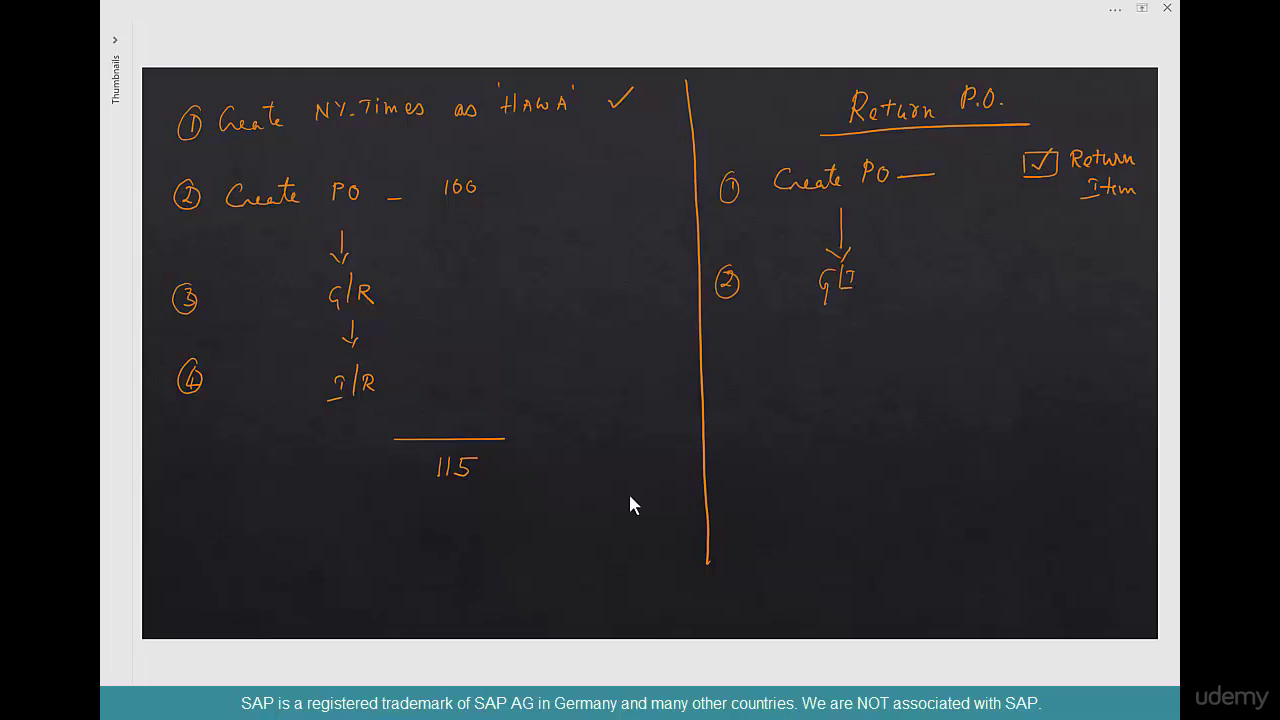